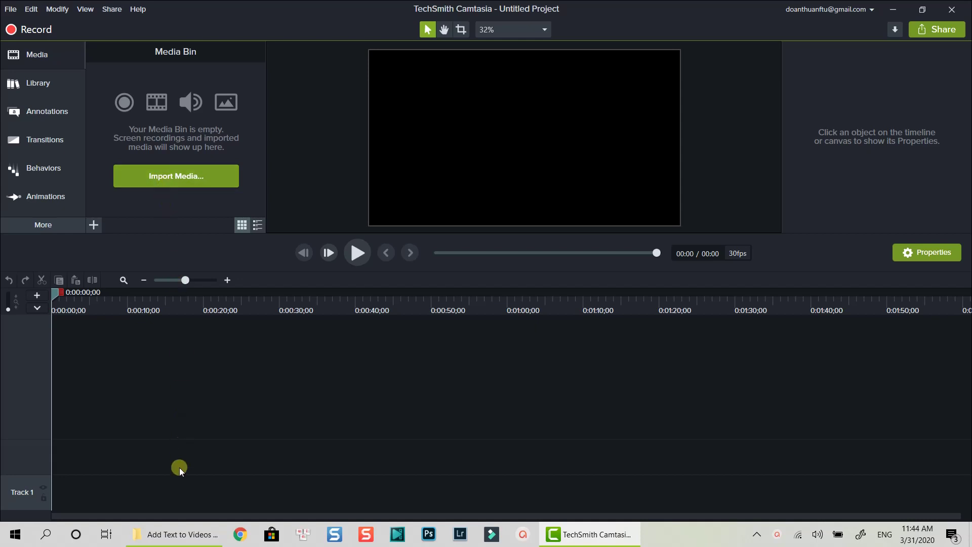
Import all six Add Text to Videos files into the Media Bin and select MVI_5860.MP4
left_click(178, 534)
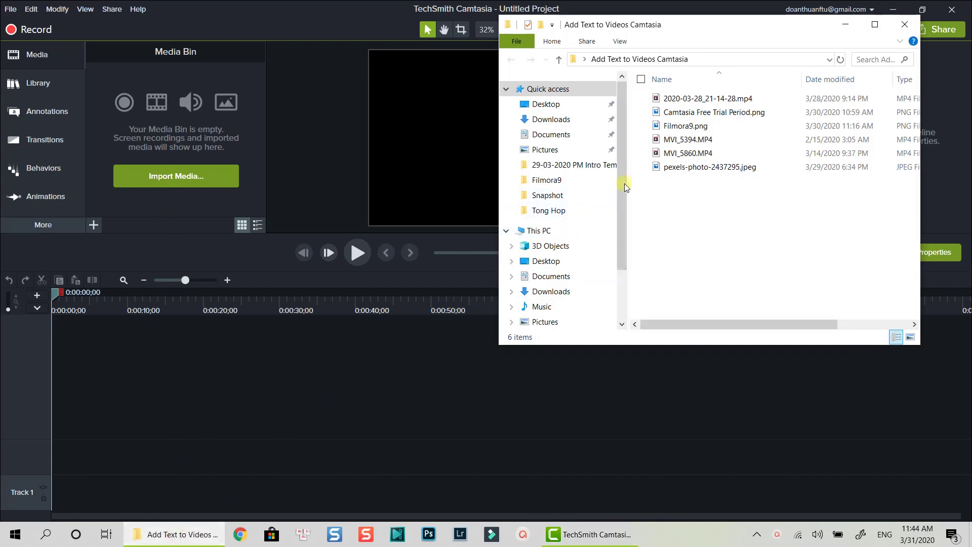
mouse_move(709, 202)
left_mouse_down()
mouse_move(699, 95)
mouse_move(435, 165)
mouse_move(193, 176)
left_mouse_up()
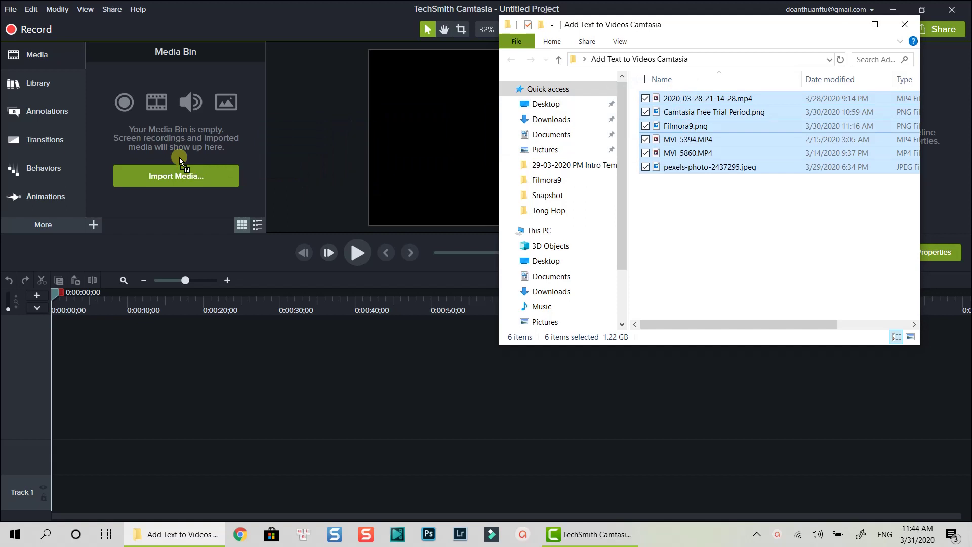
left_click_drag(180, 157, 180, 157)
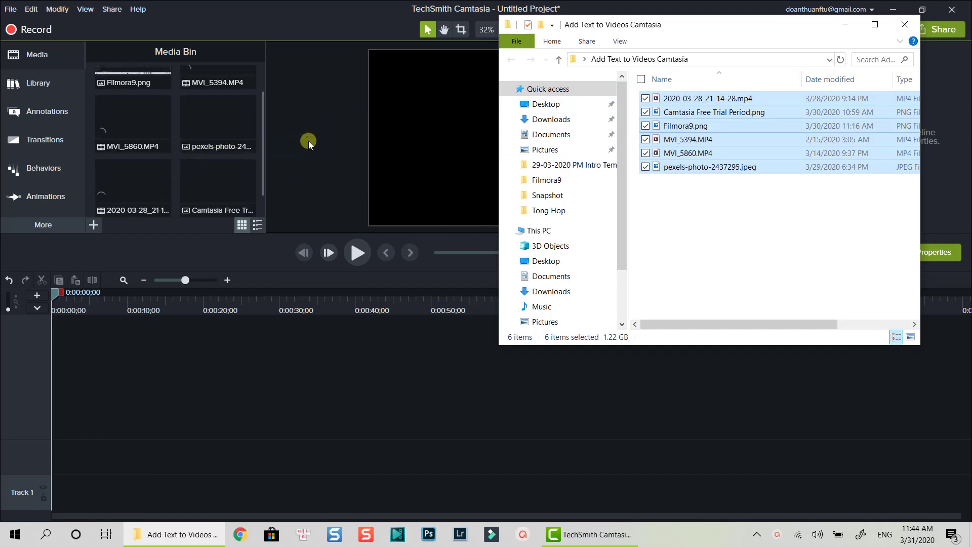
left_click(904, 25)
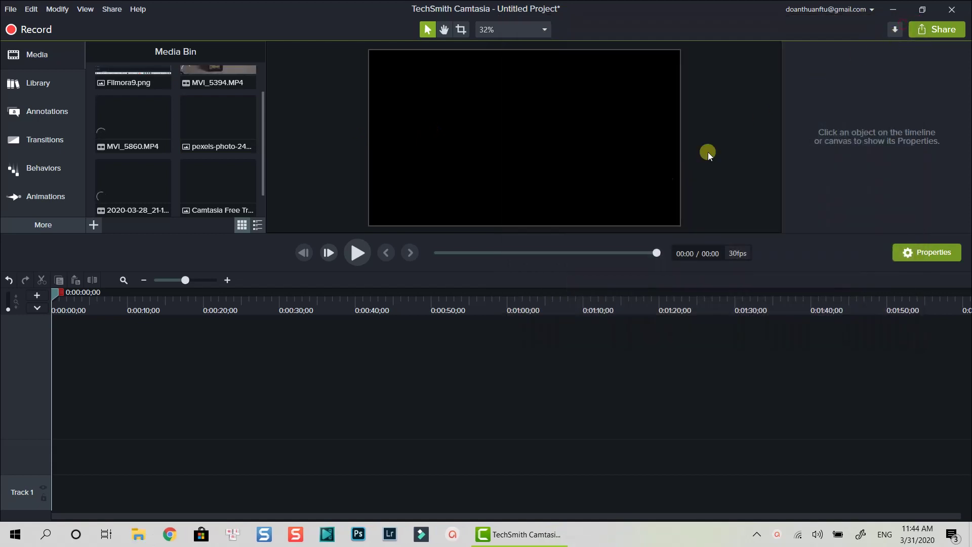
left_click(133, 167)
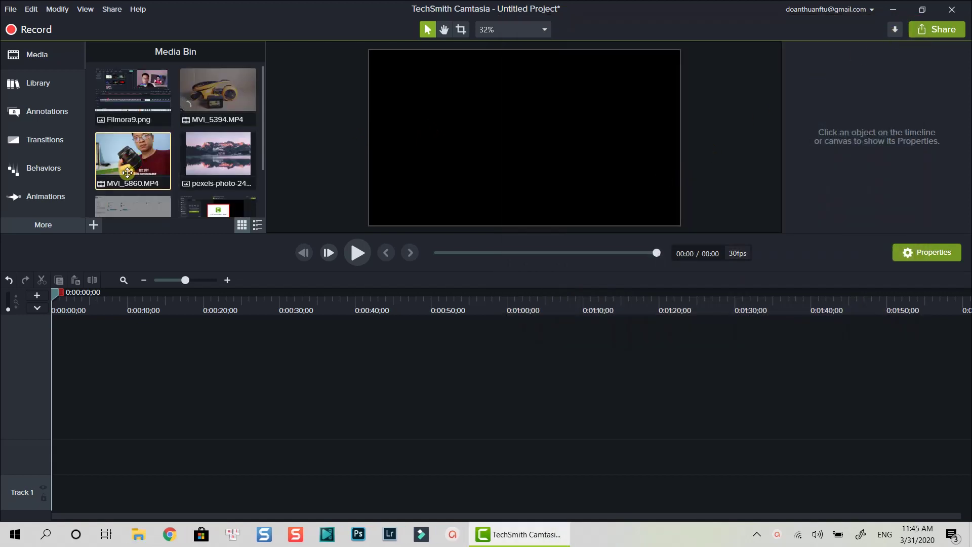
Place MVI_5860 at the timeline start on Track 2, silence its audio, and play it briefly
left_click_drag(129, 171, 68, 416)
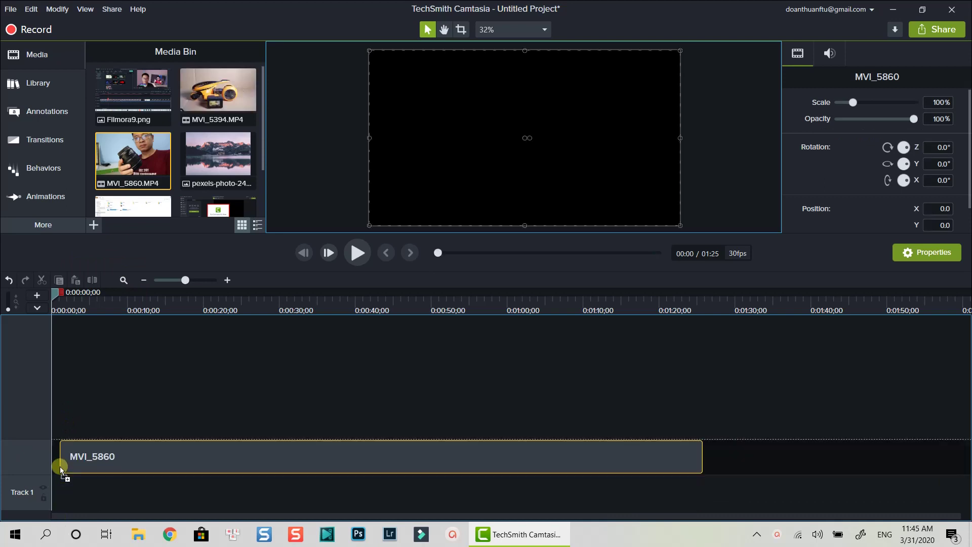
left_click_drag(52, 479, 49, 406)
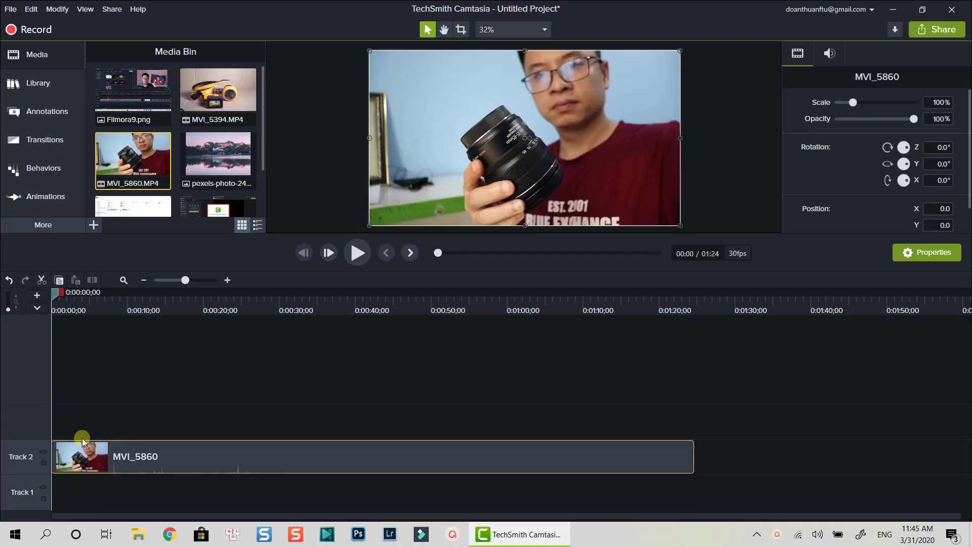
right_click(122, 456)
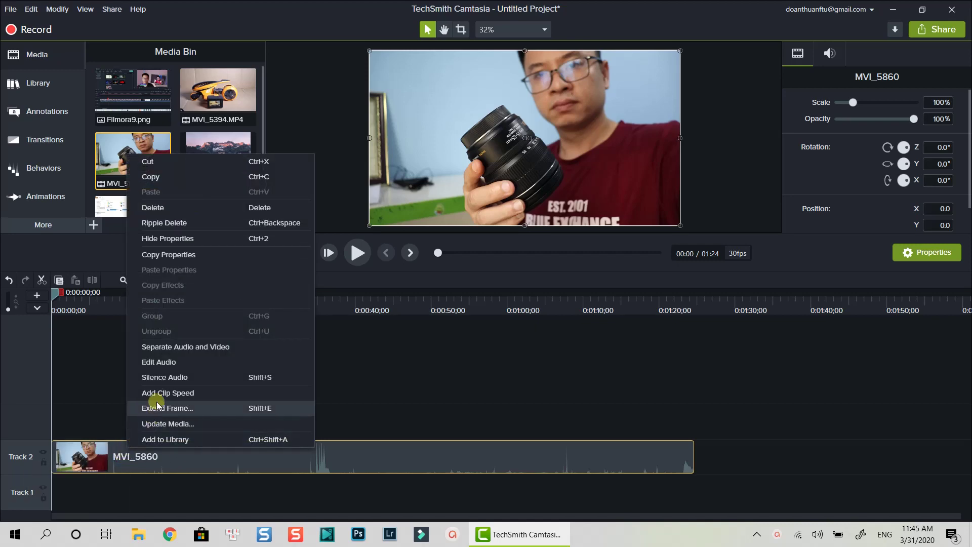
left_click(165, 376)
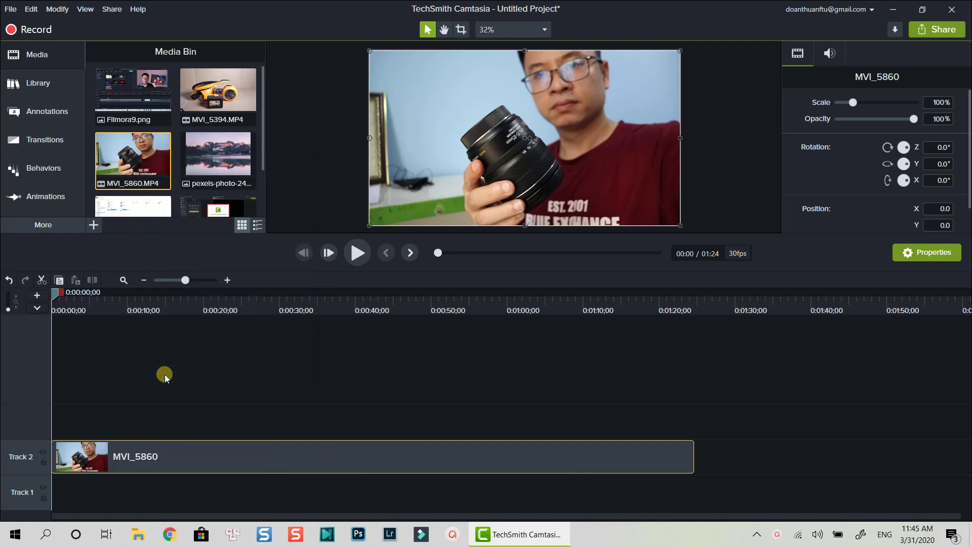
key("space")
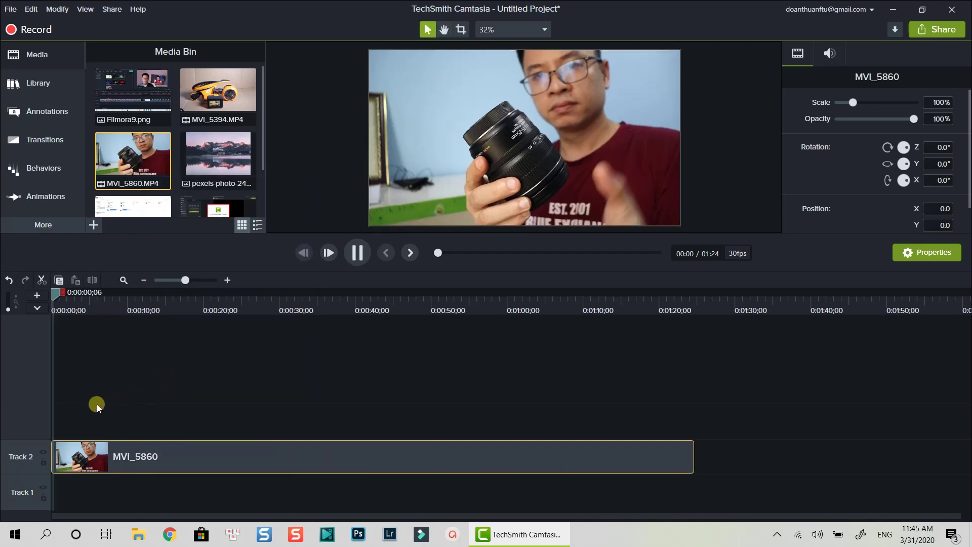
key("space")
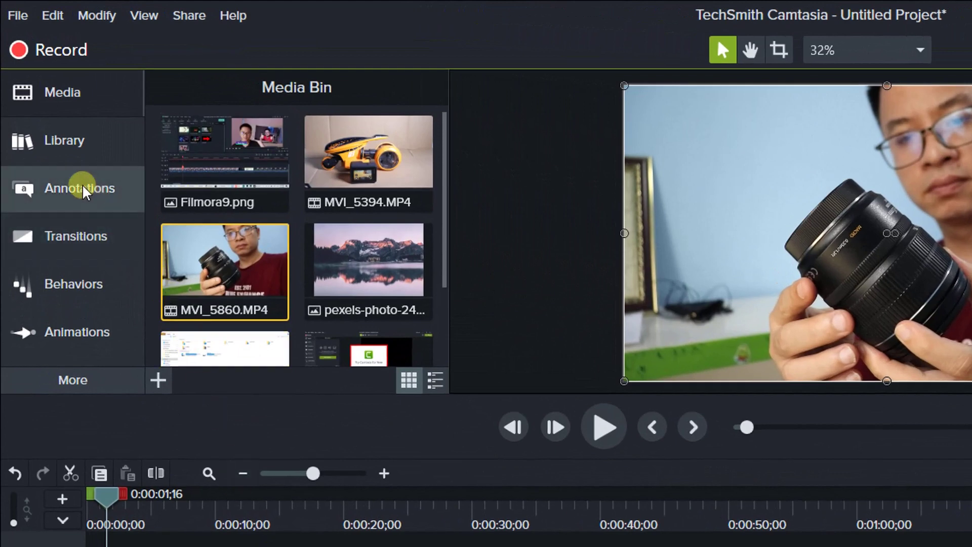
Add the plain ABC text callout from the Annotations Callouts gallery onto Track 3
left_click(85, 190)
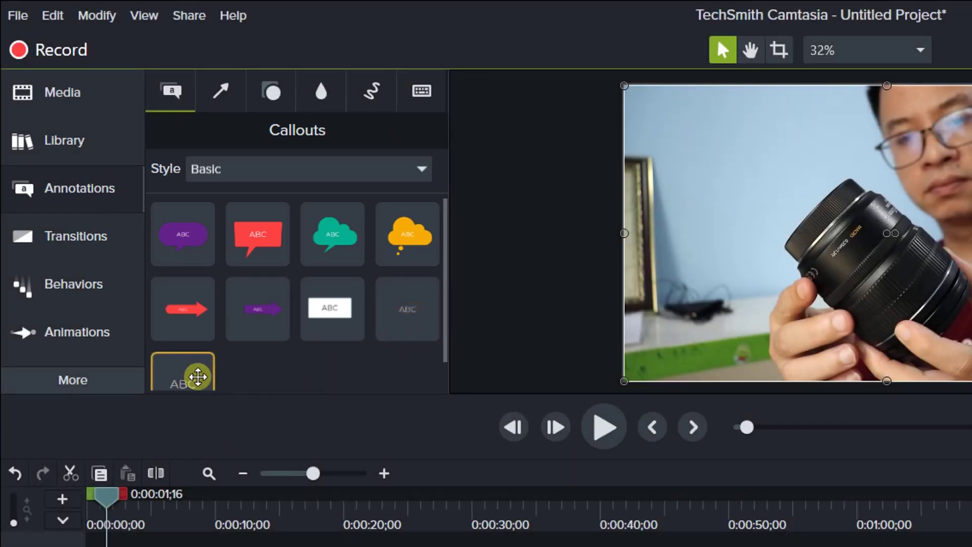
scroll(197, 380, "down", 1)
double_click(186, 353)
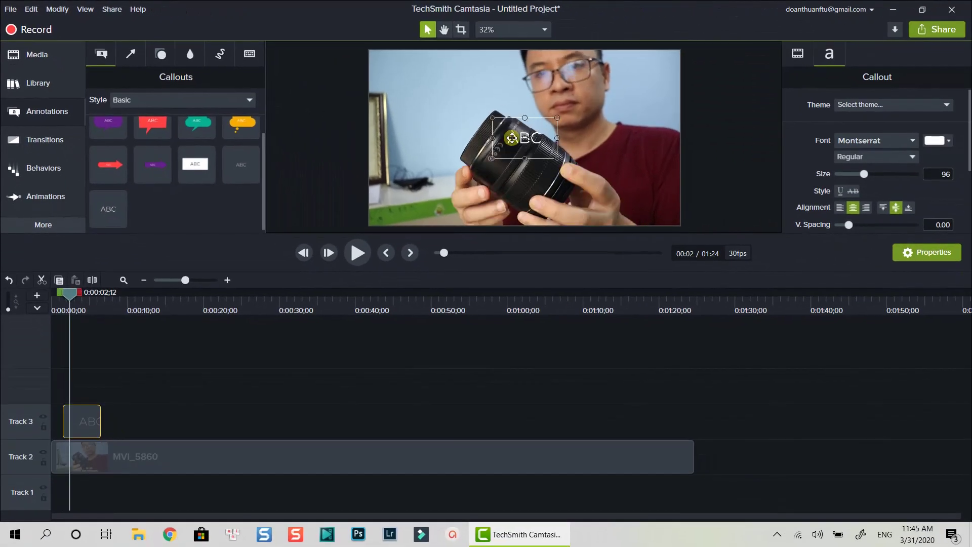
double_click(513, 137)
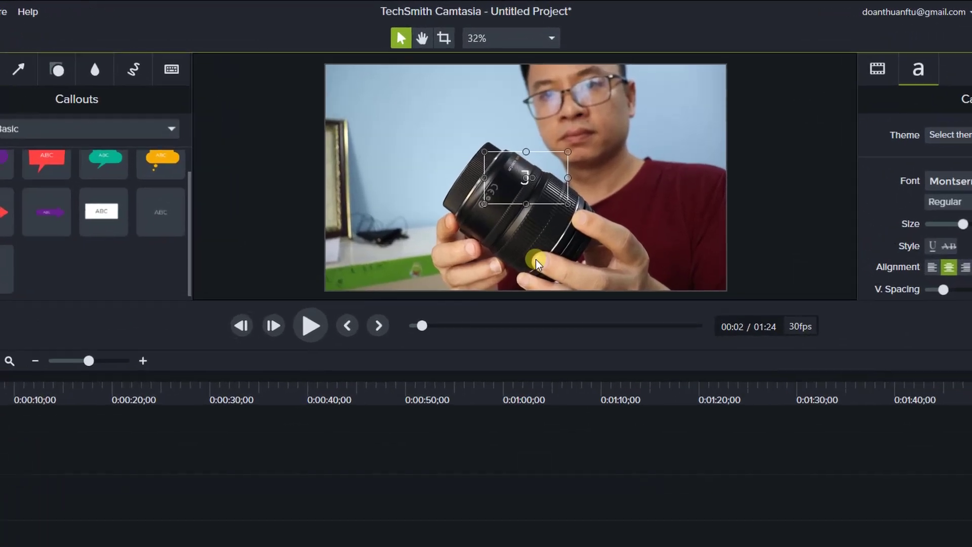
type("Jacky")
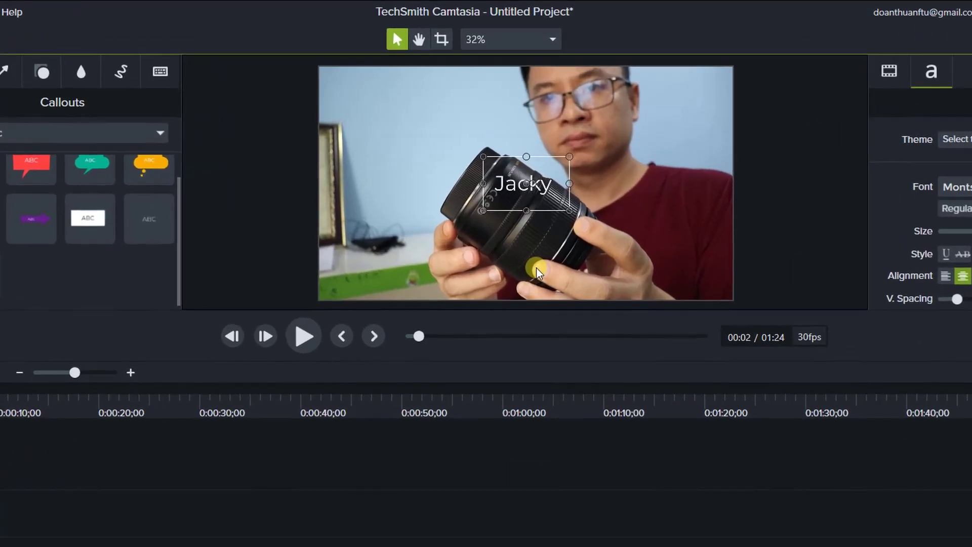
key("Return")
type("Nguyen")
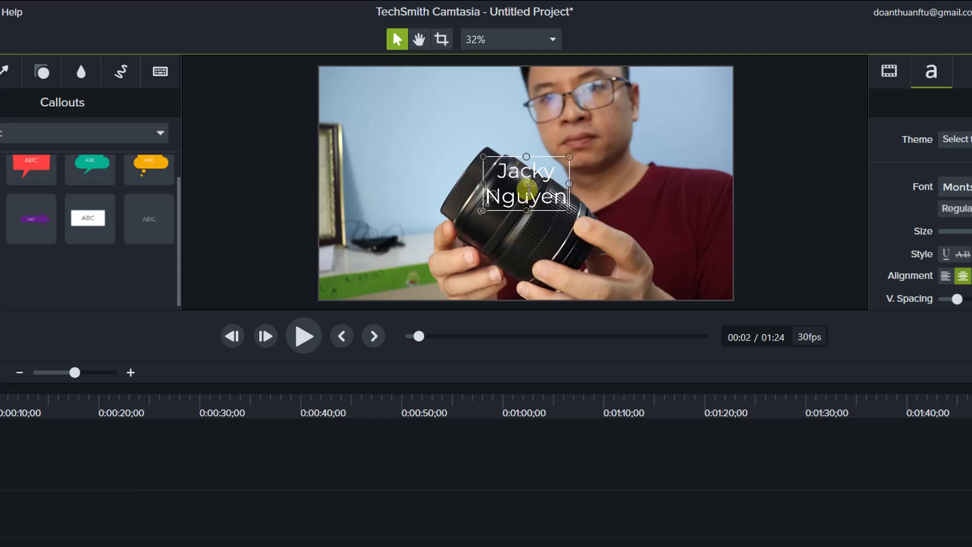
mouse_move(527, 199)
left_mouse_down()
mouse_move(411, 198)
mouse_move(518, 191)
left_mouse_up()
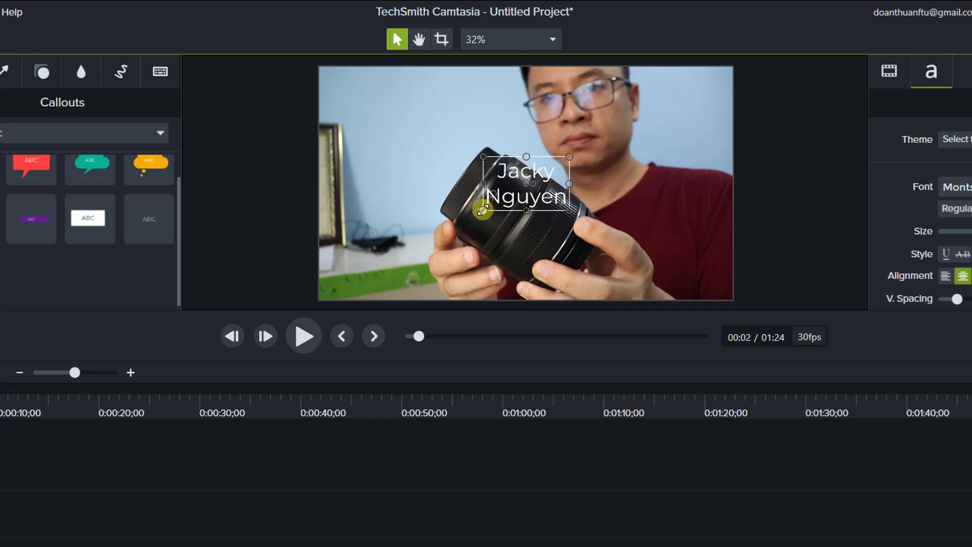
mouse_move(476, 204)
left_mouse_down()
mouse_move(473, 212)
mouse_move(413, 220)
left_mouse_up()
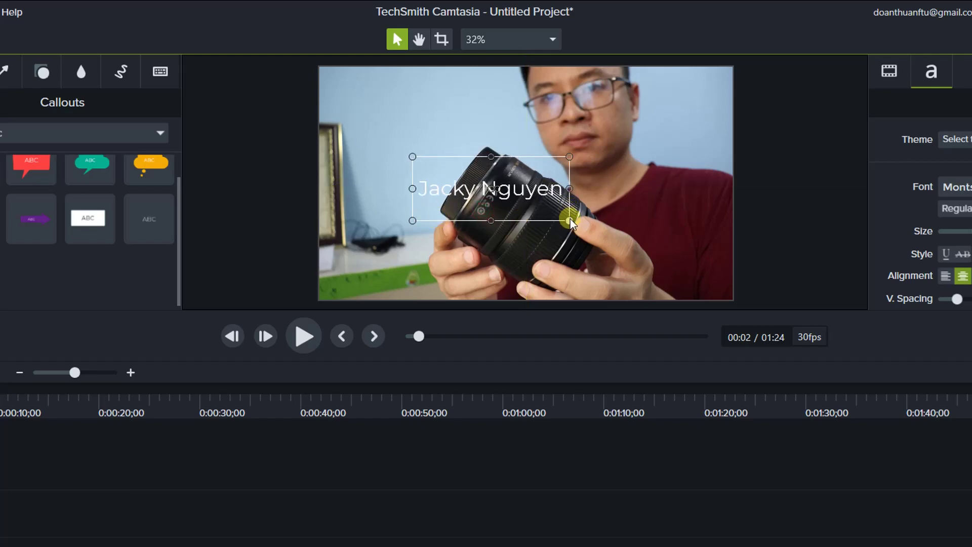
left_click_drag(570, 214, 641, 214)
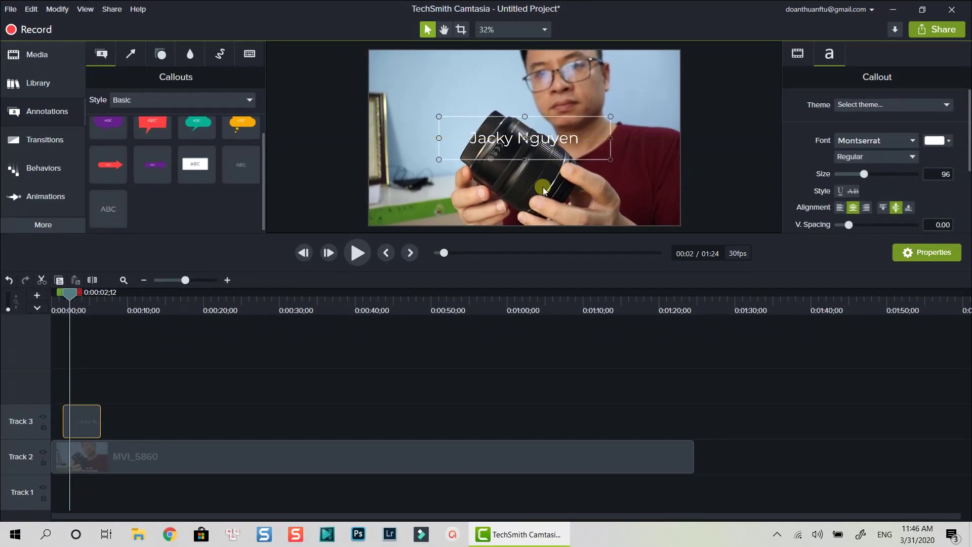
Rewind the video to the start and play back the name title
left_click(542, 187)
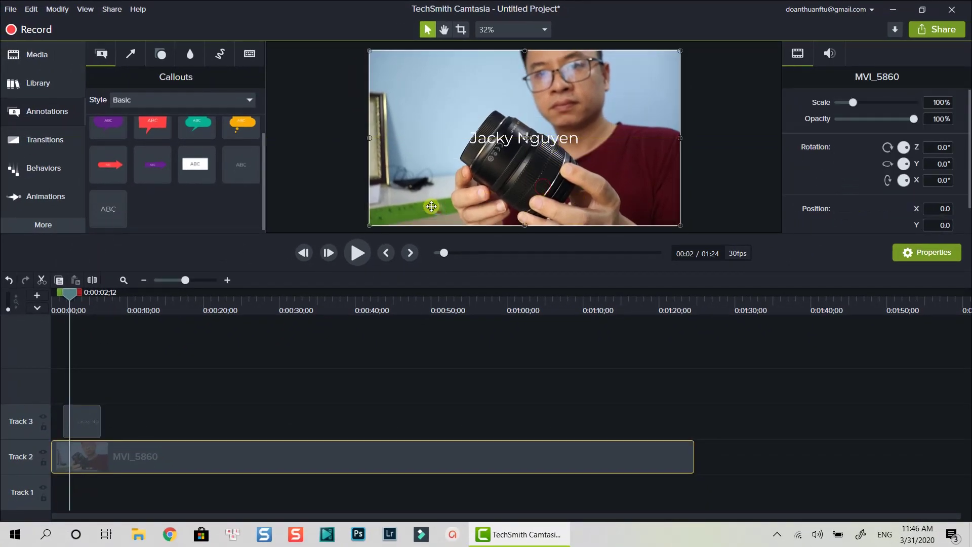
left_click_drag(69, 295, 54, 296)
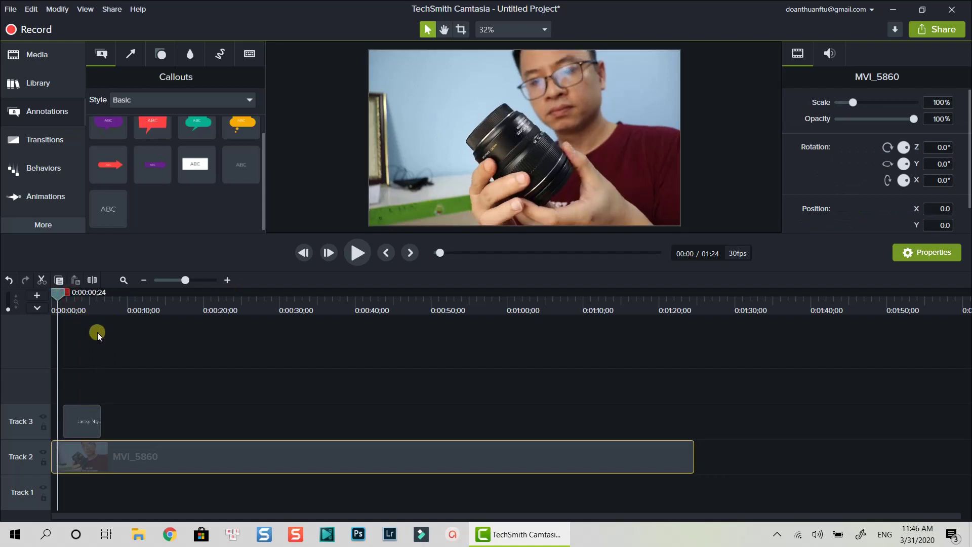
key("space")
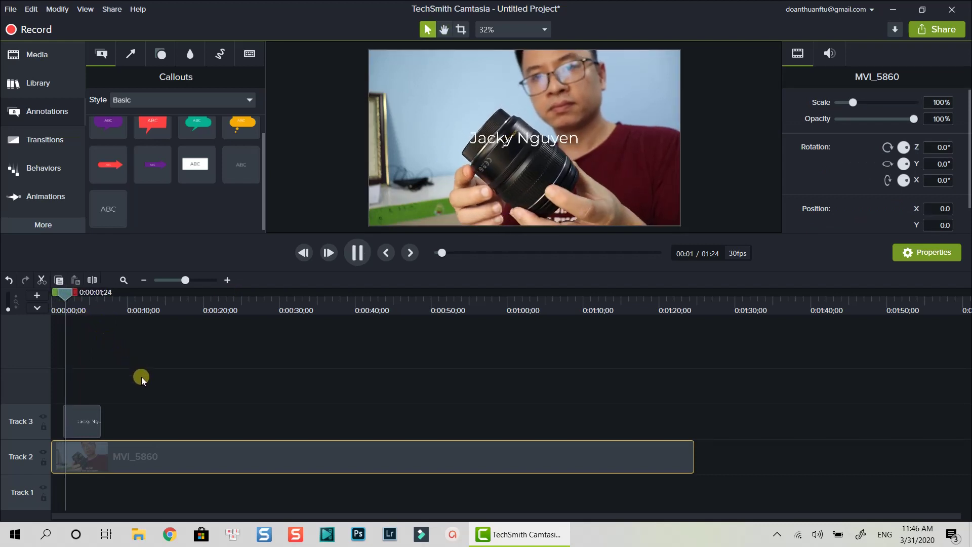
key("space")
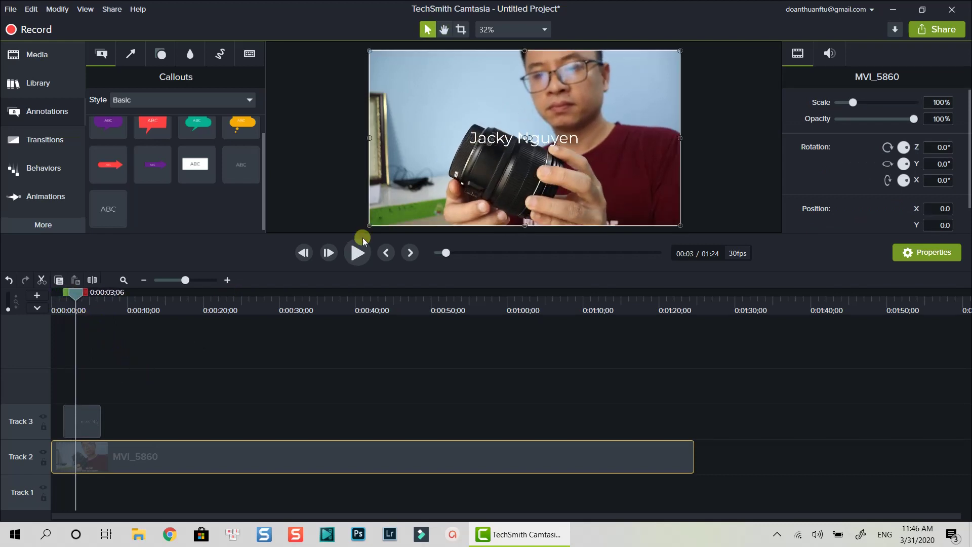
left_click(84, 419)
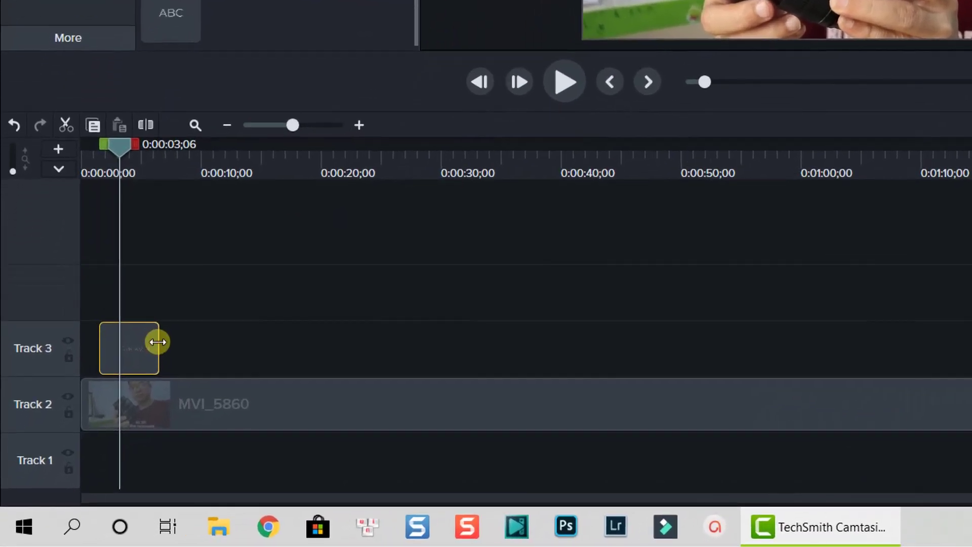
left_click_drag(146, 356, 166, 337)
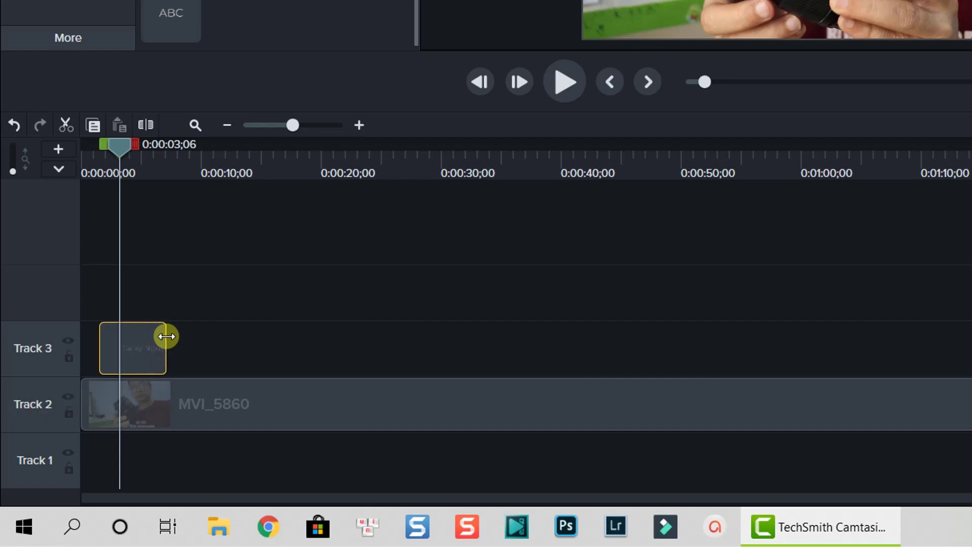
left_click(136, 350)
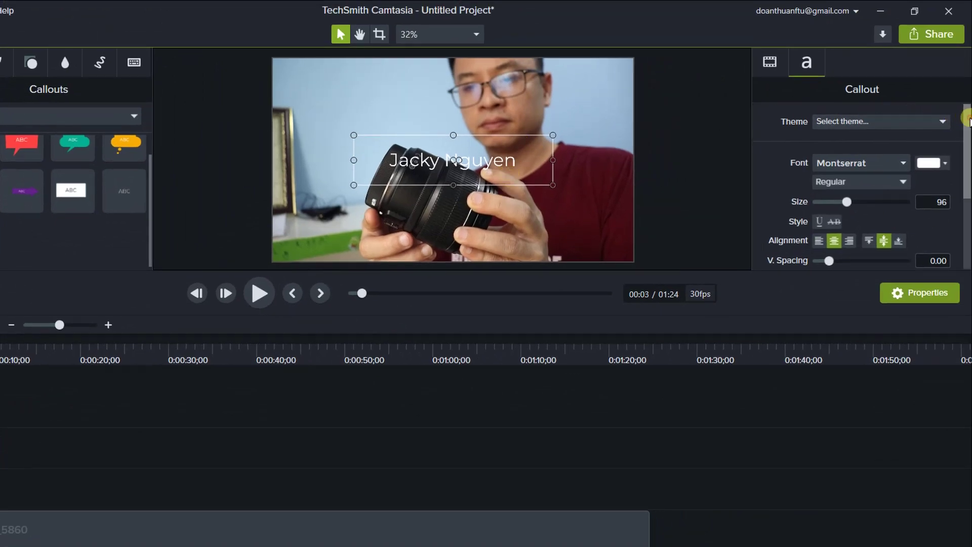
left_click_drag(966, 120, 966, 122)
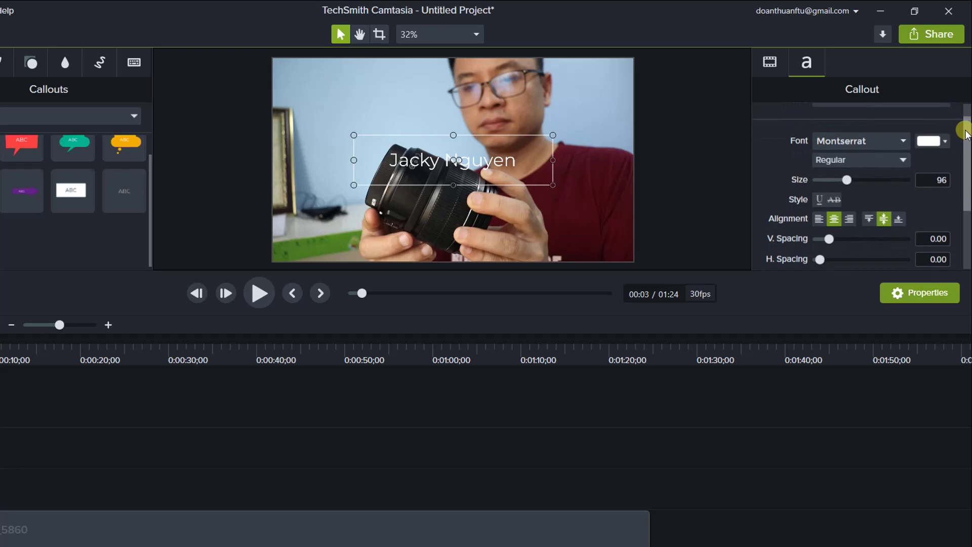
Set the title font to Arial Black Bold, size 164, V. Spacing -0.16, H. Spacing 0.21
left_click(902, 141)
scroll(831, 273, "down", 3)
left_click(797, 332)
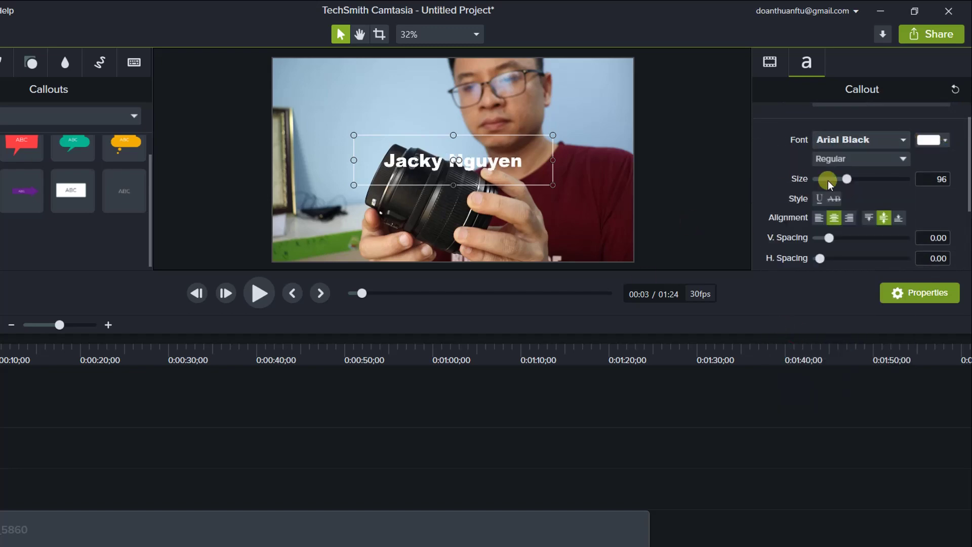
left_click(860, 159)
left_click(829, 206)
left_click_drag(838, 178, 871, 179)
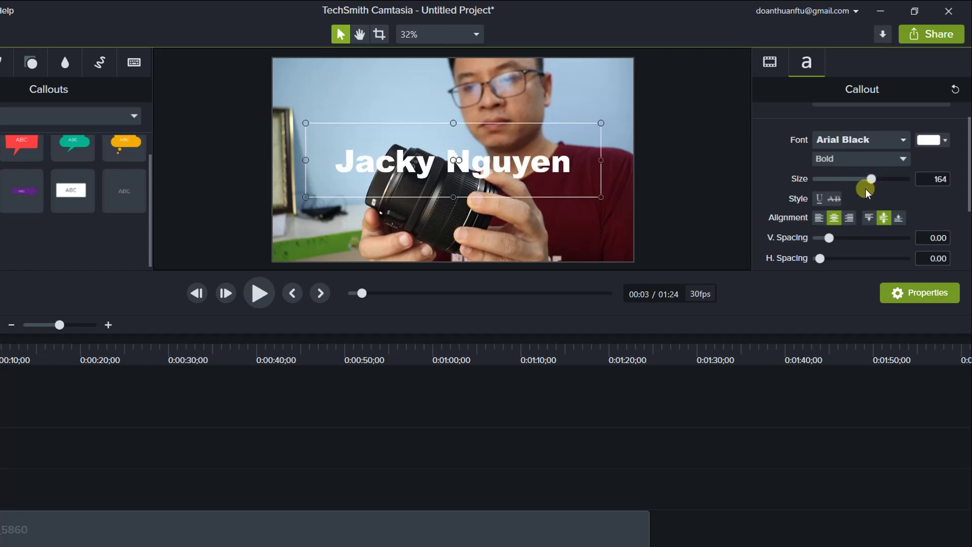
left_click(820, 198)
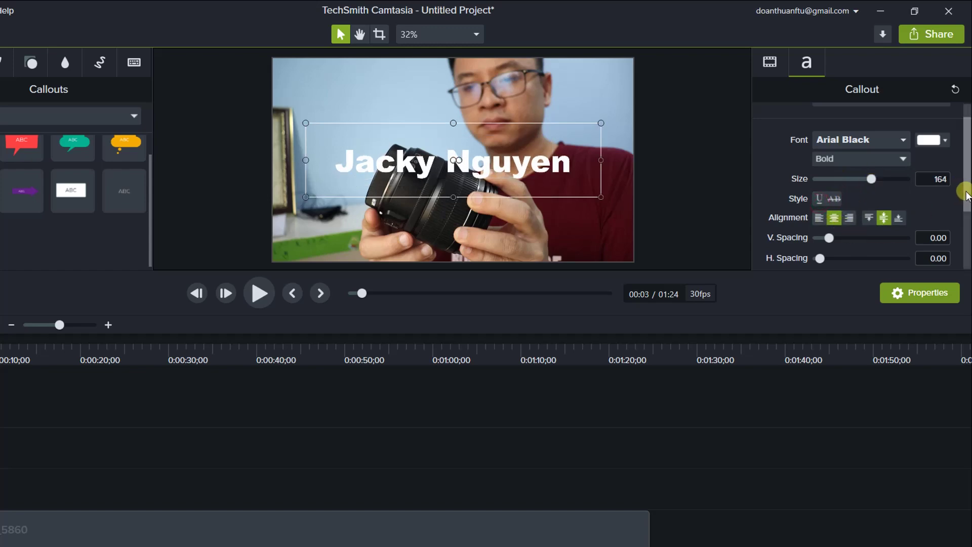
scroll(832, 213, "down", 1)
left_click_drag(832, 184, 825, 203)
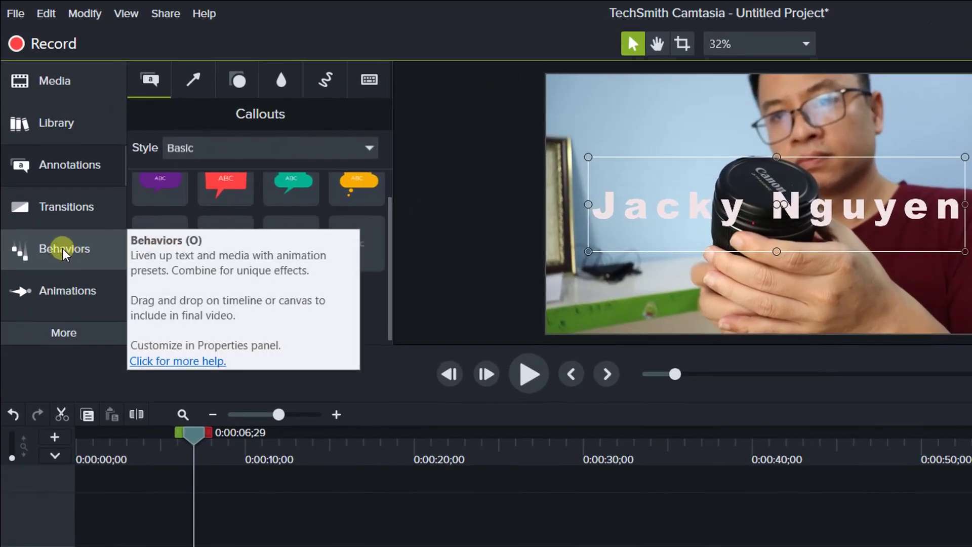
Apply the Jump And Fall behavior to the Text clip and preview it
left_click(63, 248)
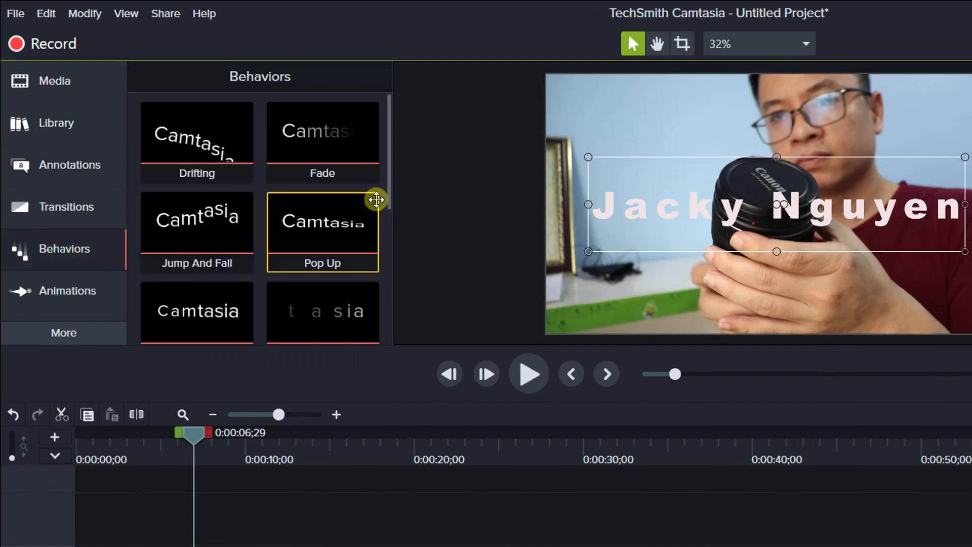
mouse_move(387, 169)
left_mouse_down()
mouse_move(379, 323)
mouse_move(387, 160)
left_mouse_up()
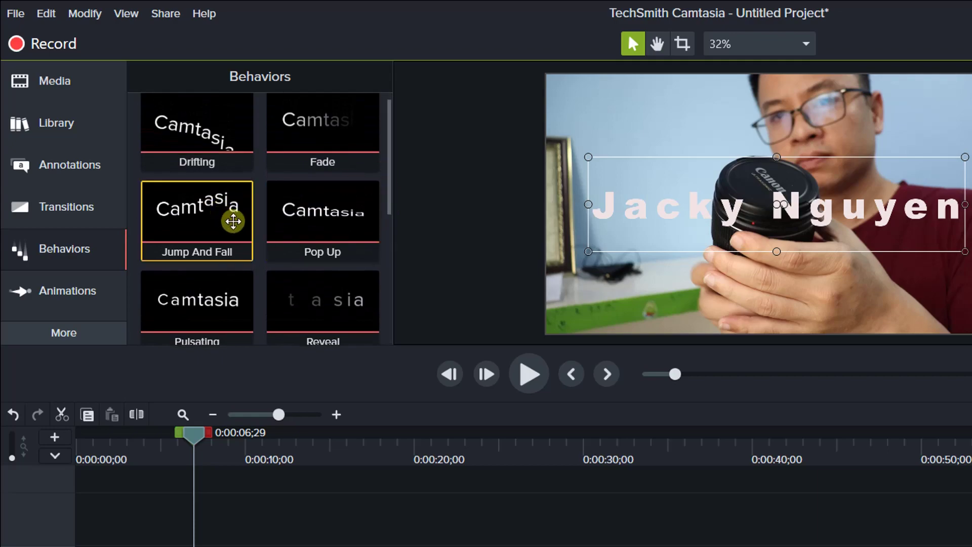
mouse_move(197, 224)
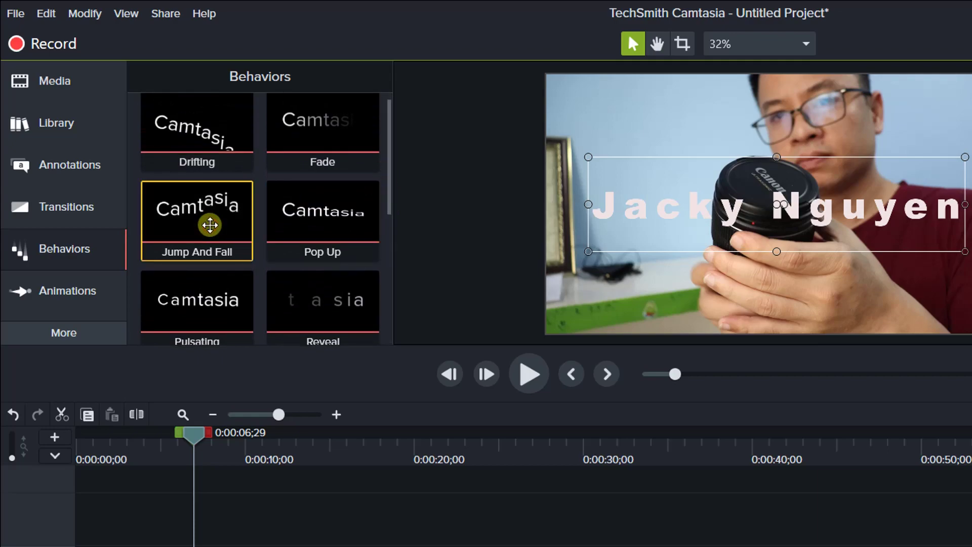
left_click_drag(209, 224, 127, 413)
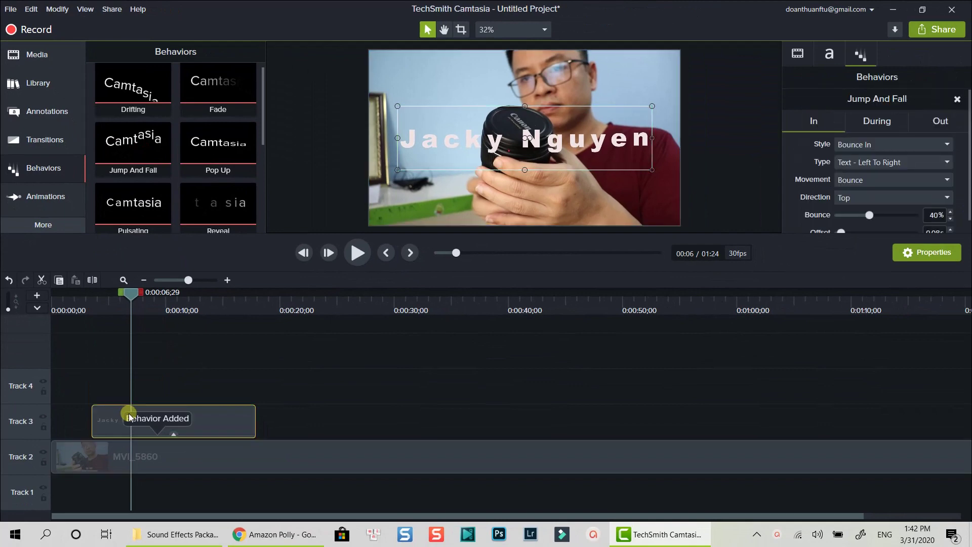
left_click(81, 297)
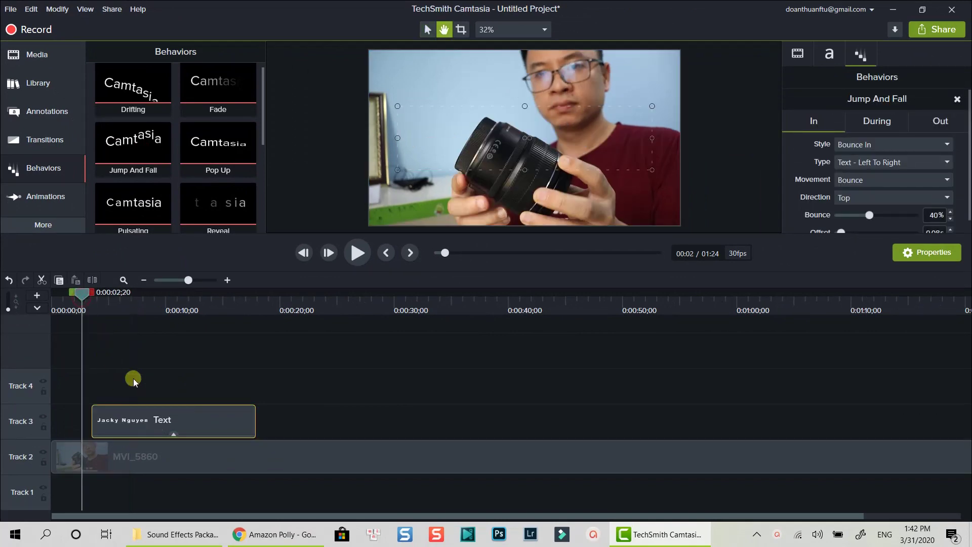
key("space")
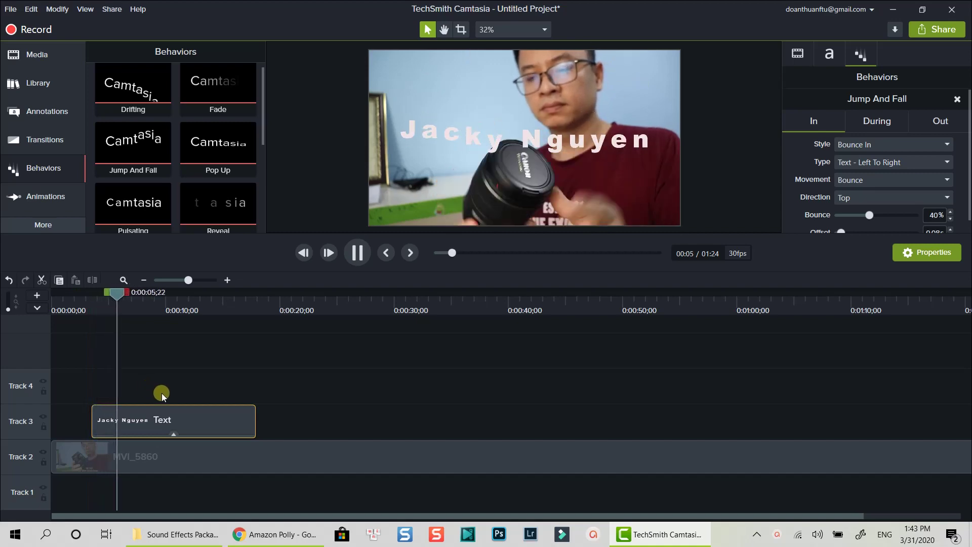
key("space")
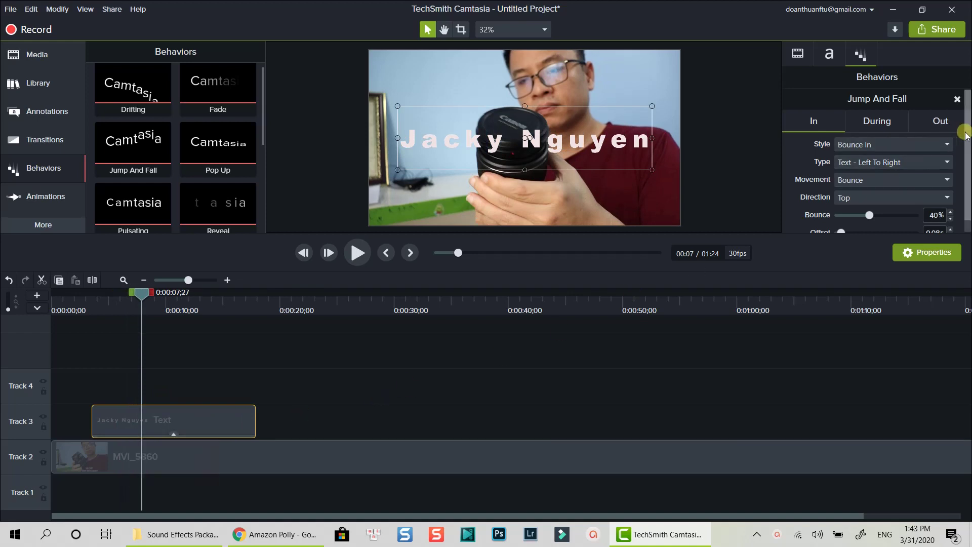
scroll(966, 137, "down", 1)
scroll(963, 130, "up", 1)
scroll(960, 120, "down", 1)
Inspect the behavior's In, During and Out settings, then delete Jump And Fall
left_click(893, 134)
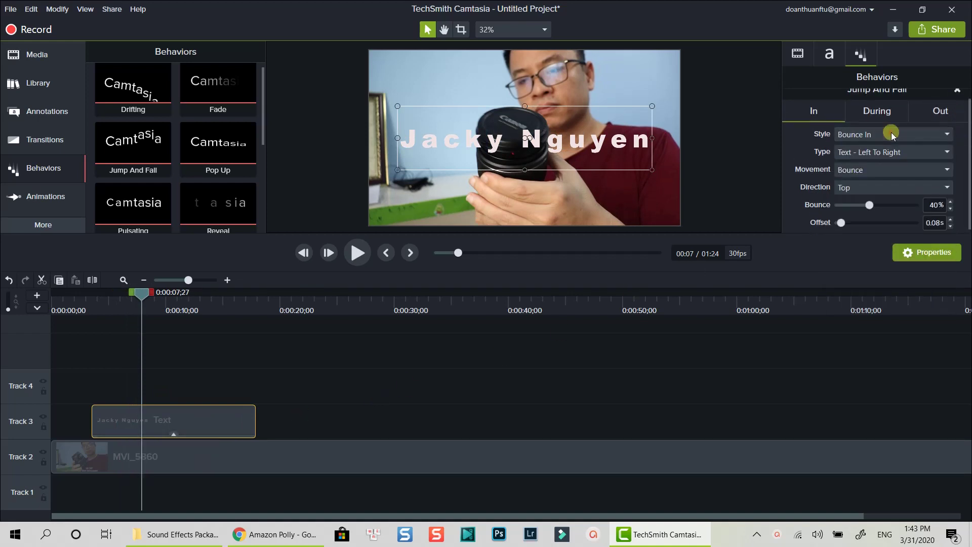
left_click(893, 152)
left_click(893, 169)
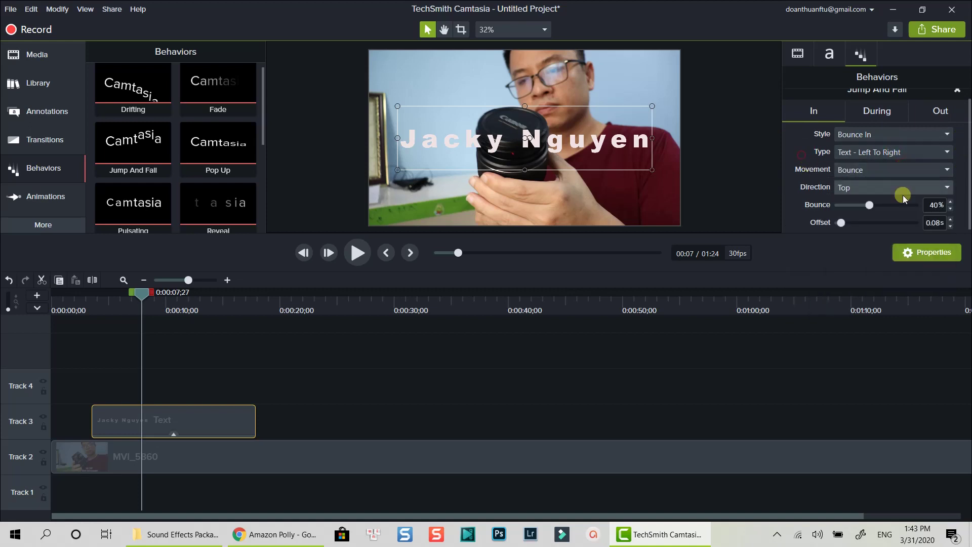
left_click(858, 227)
left_click(932, 188)
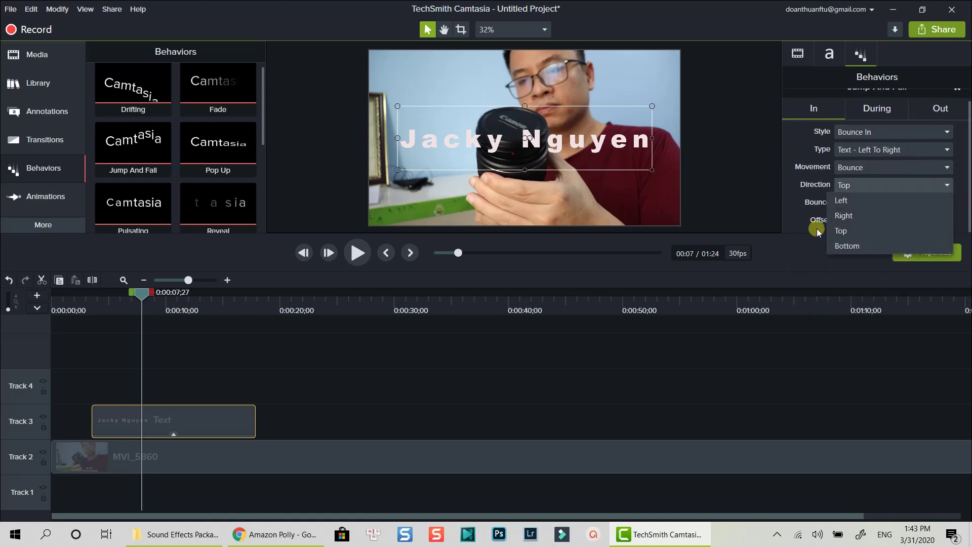
left_click(876, 108)
left_click(939, 110)
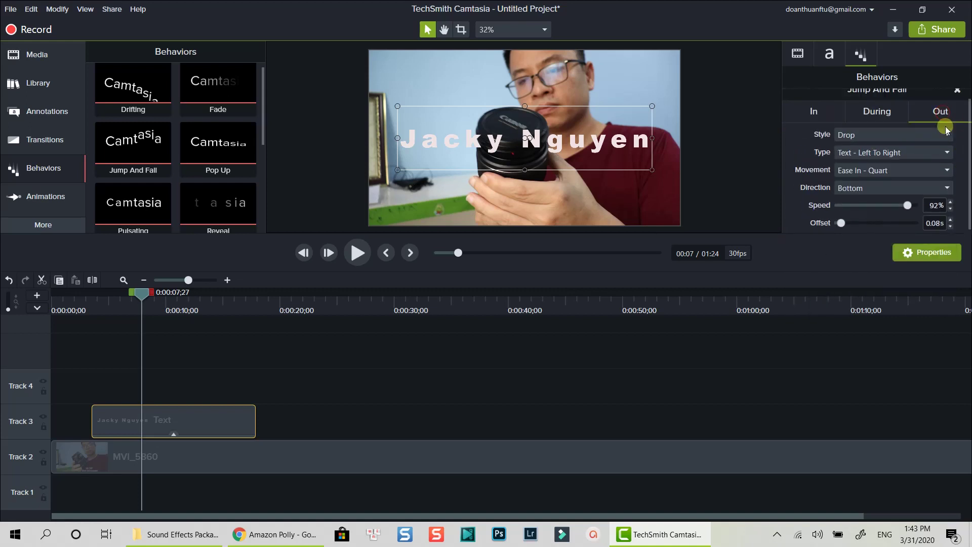
left_click(250, 404)
scroll(966, 114, "up", 1)
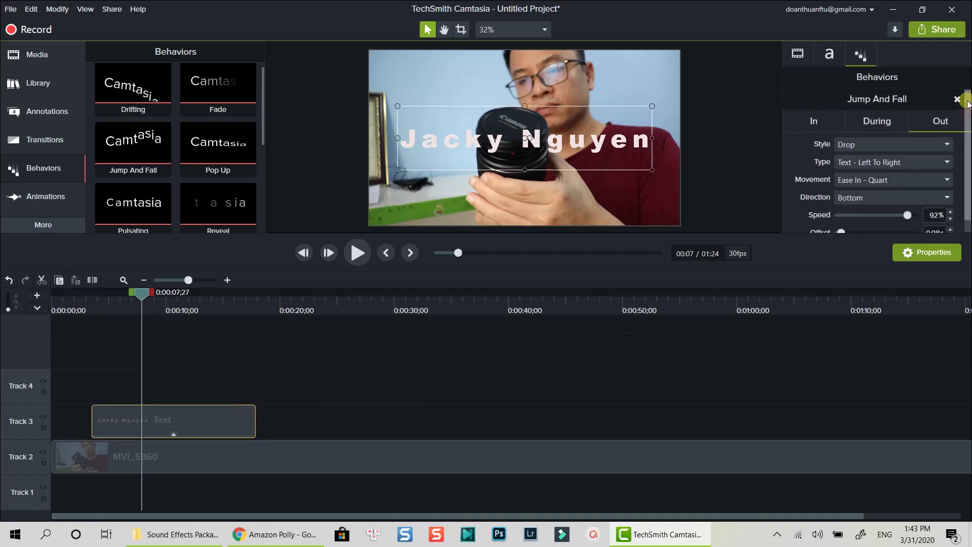
left_click(958, 101)
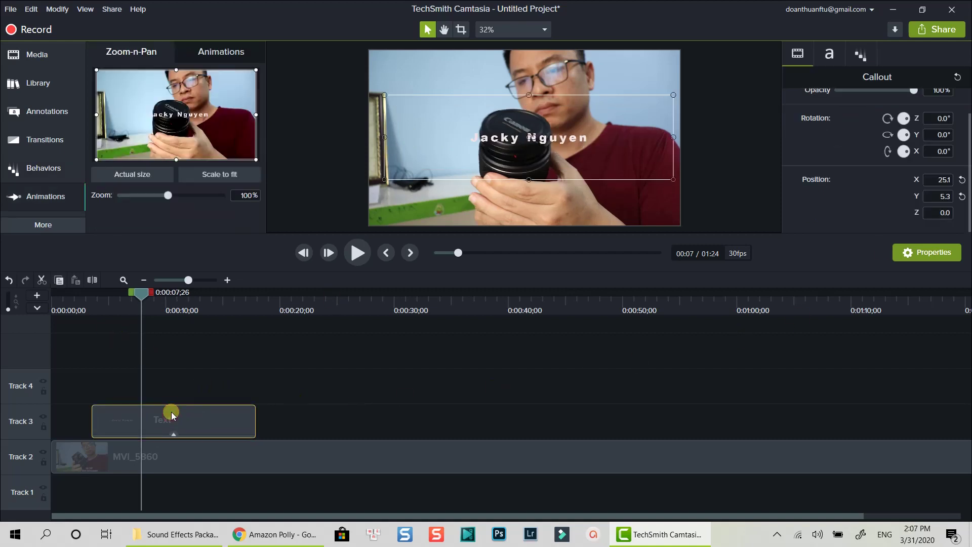
Add a custom animation, shrink the title box, and move it to the top-left edge
left_click(46, 196)
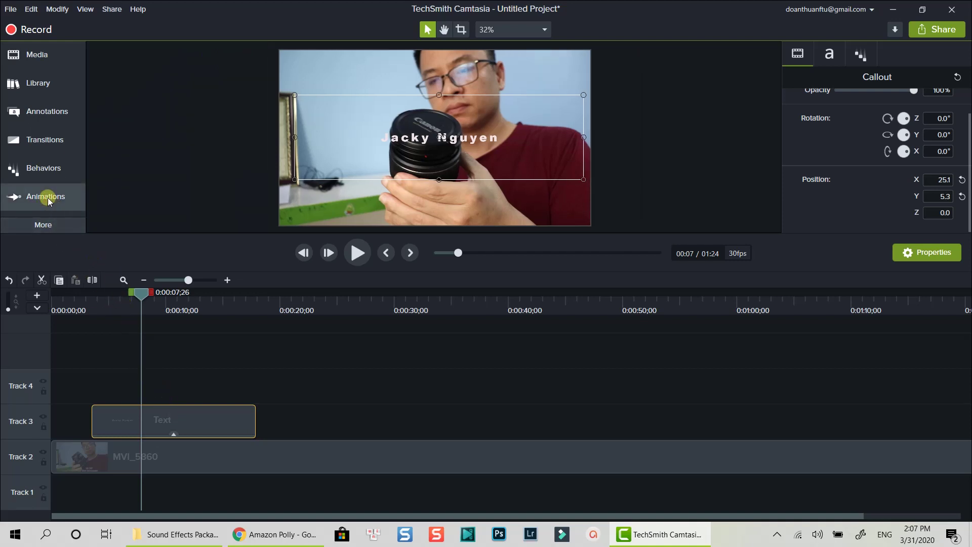
left_click(48, 198)
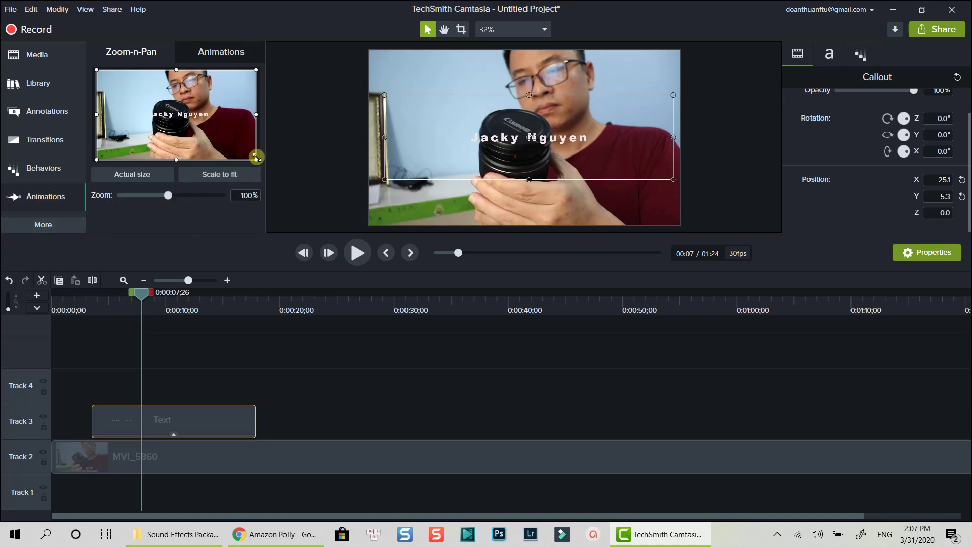
key("shift+a")
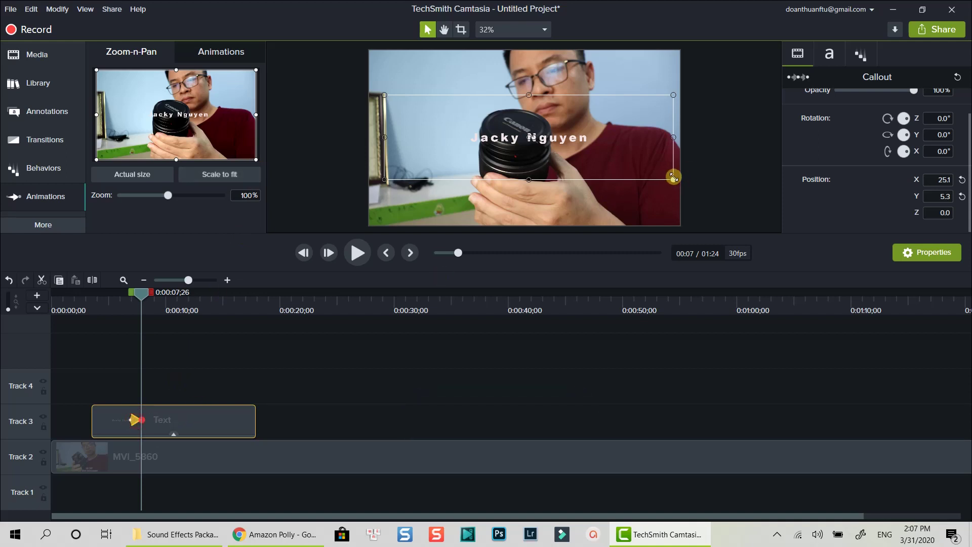
left_click_drag(673, 179, 525, 123)
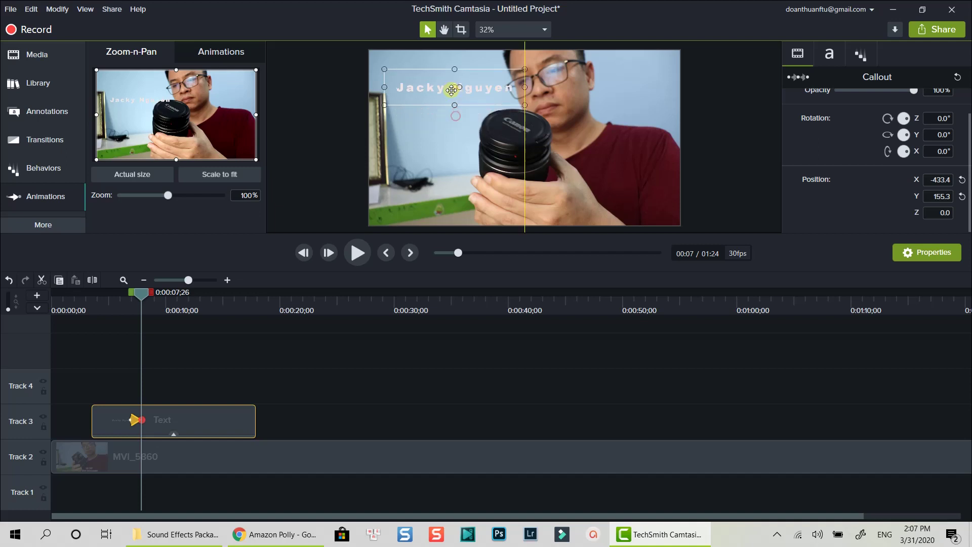
left_click_drag(456, 114, 443, 74)
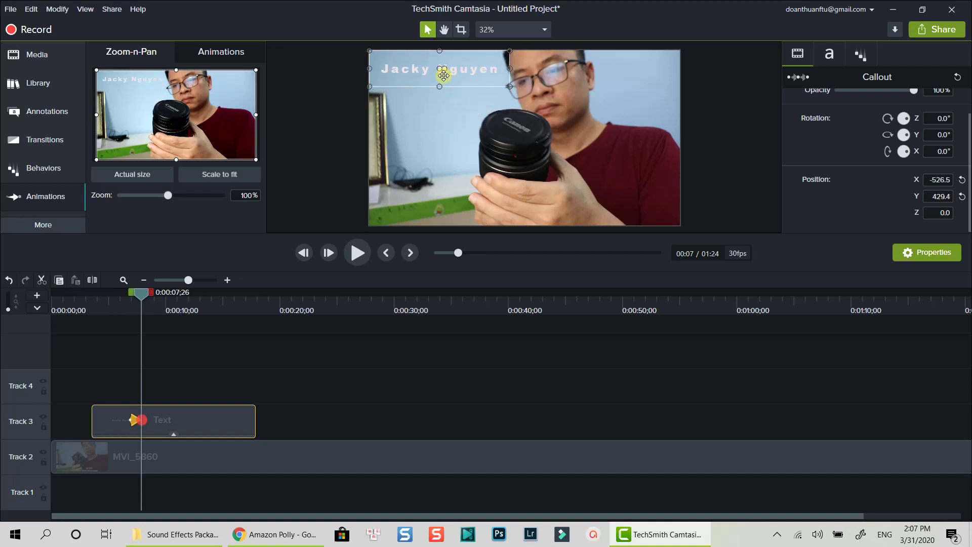
Drag the title to the top-right at 0:11 to add the slide, then replay it
left_click(121, 308)
left_click(193, 402)
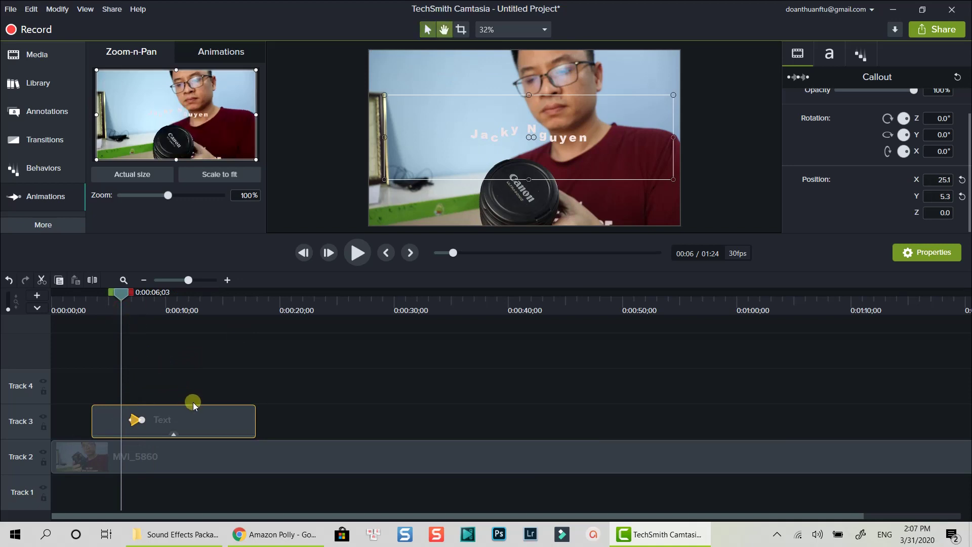
key("space")
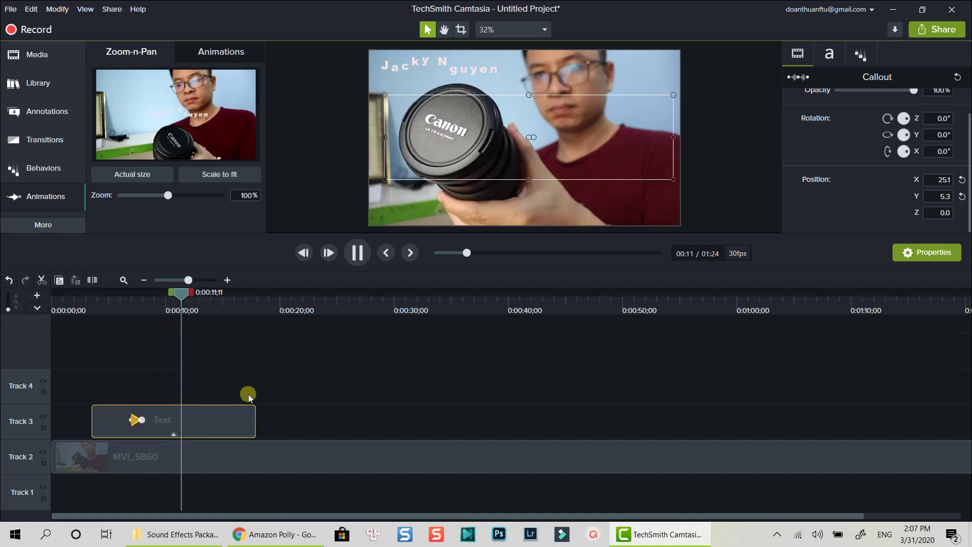
left_click(210, 414)
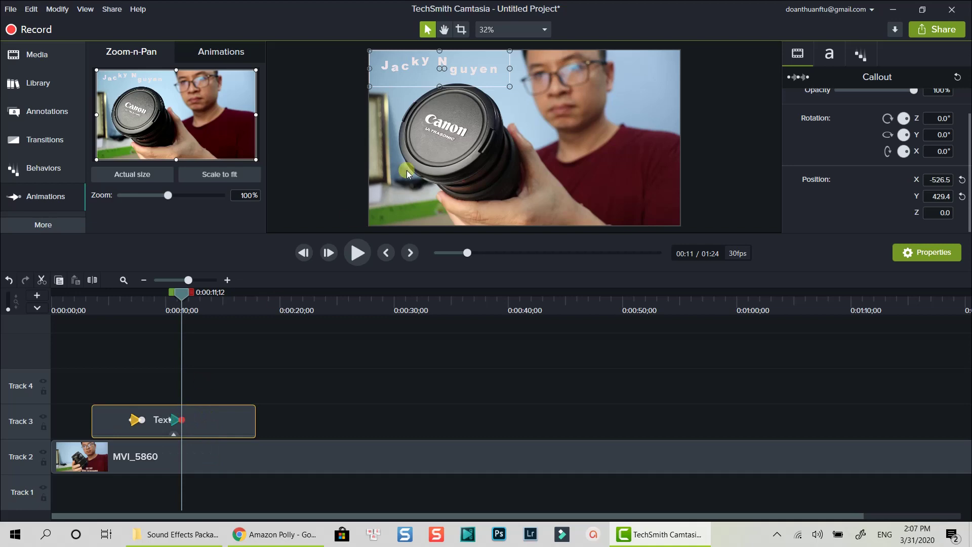
left_click_drag(441, 69, 609, 70)
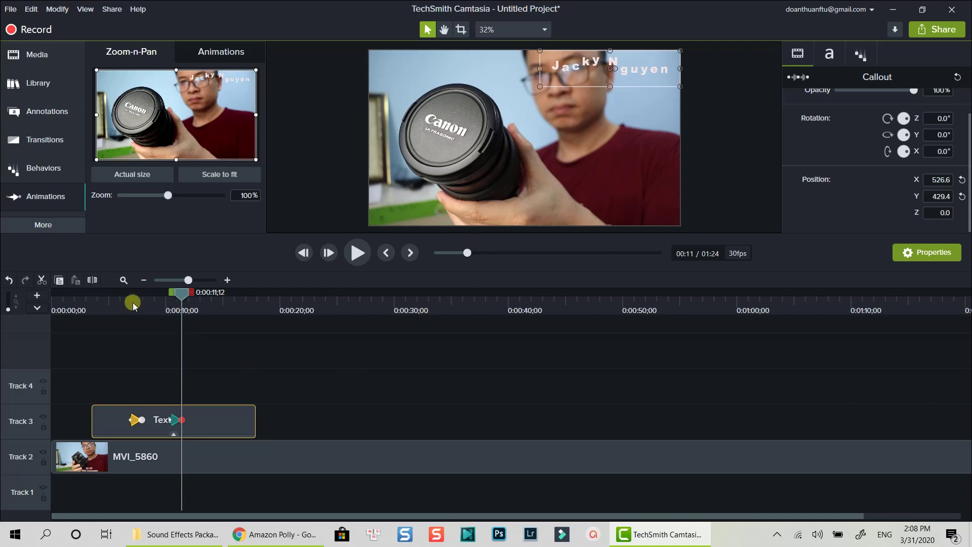
left_click(112, 306)
key("space")
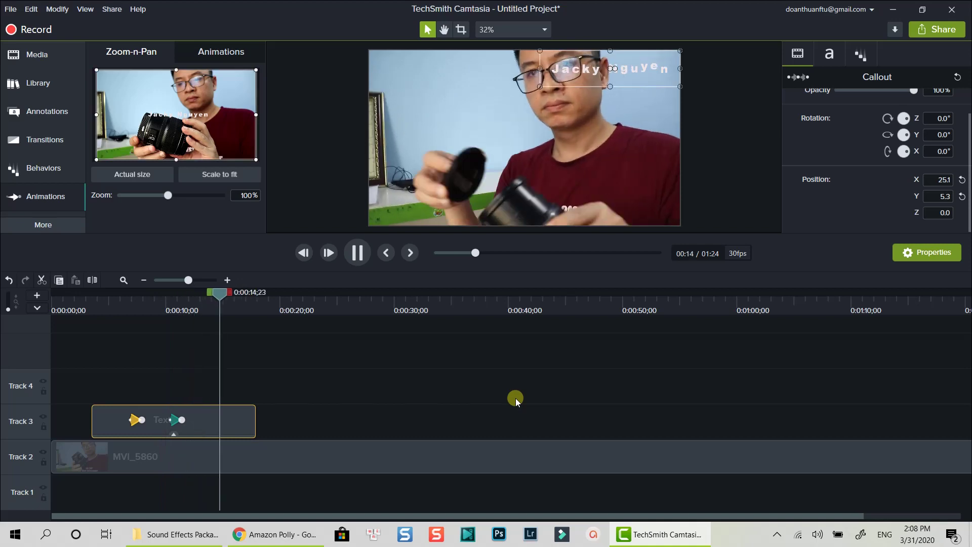
key("space")
left_click(289, 308)
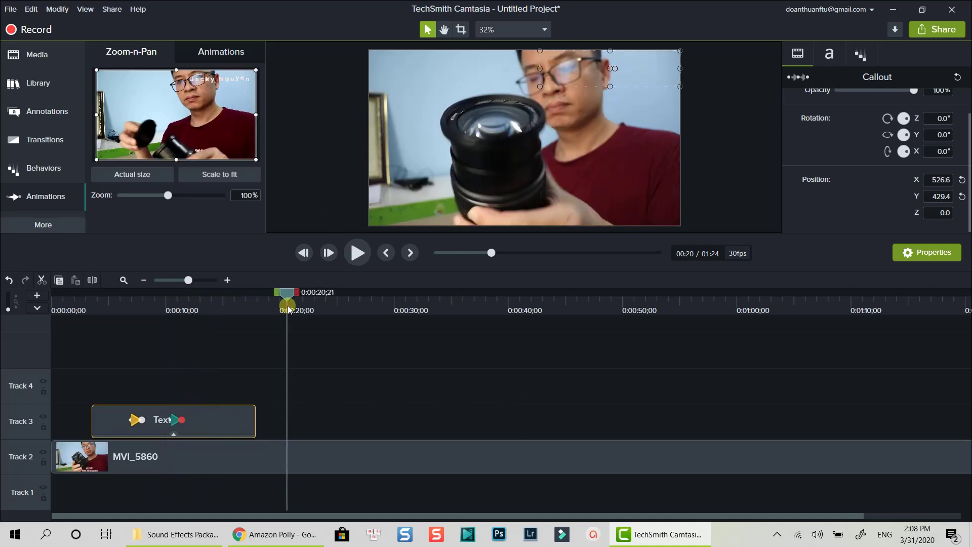
left_click(282, 455)
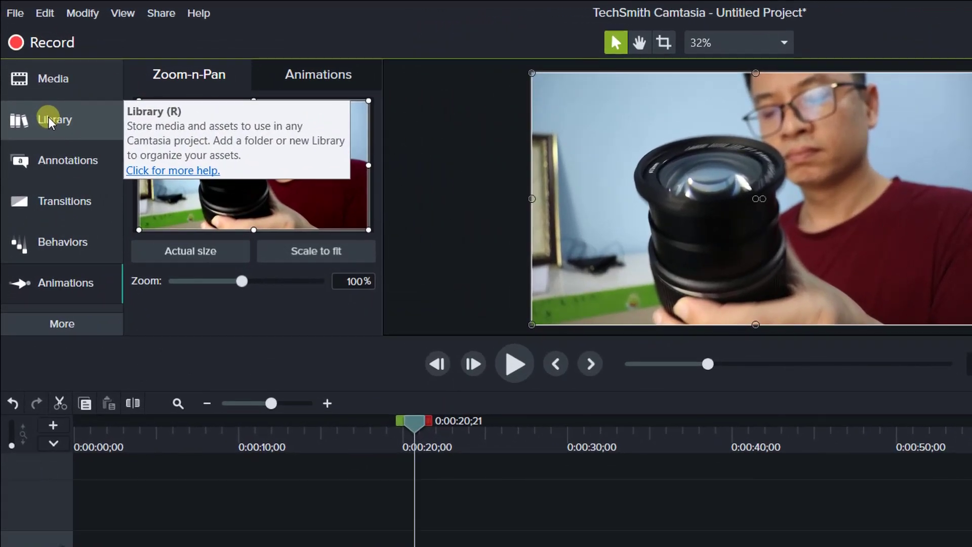
In the Library, collapse Lower Thirds, open Intros, and preview fadingsquares before closing the preview
left_click(47, 113)
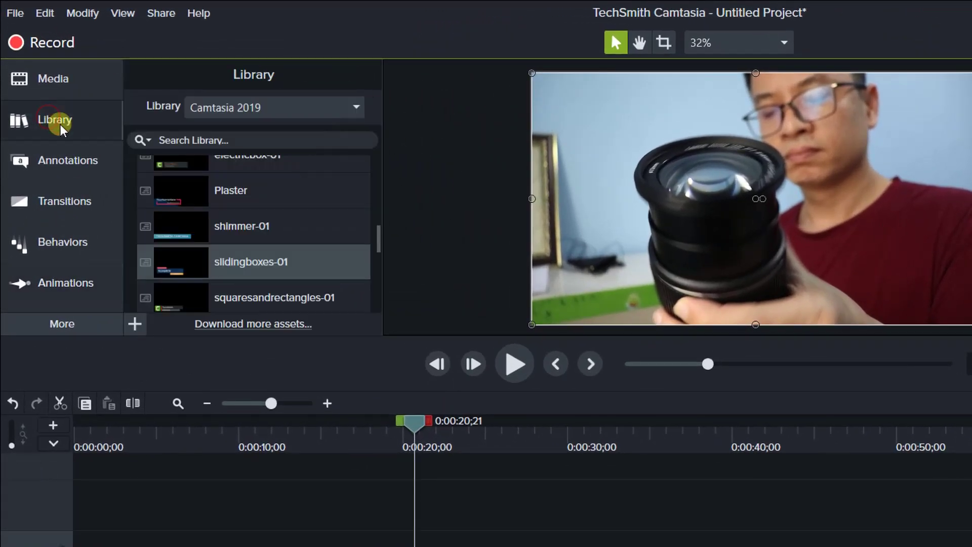
left_click_drag(378, 237, 373, 157)
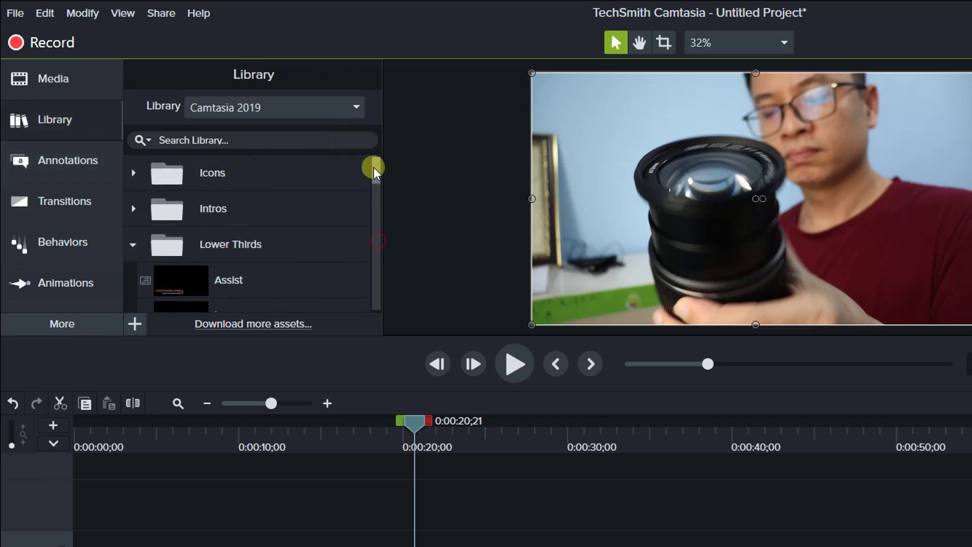
left_click(133, 244)
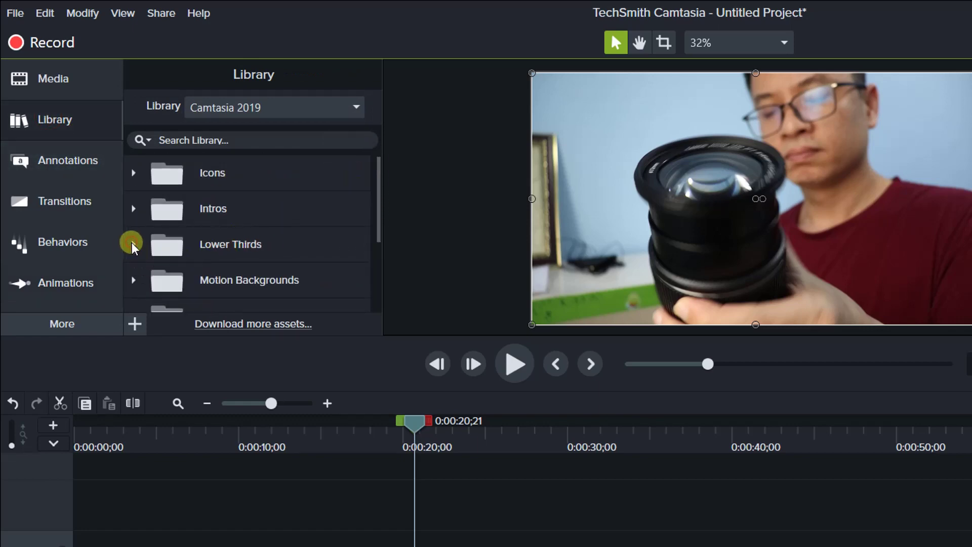
left_click(133, 208)
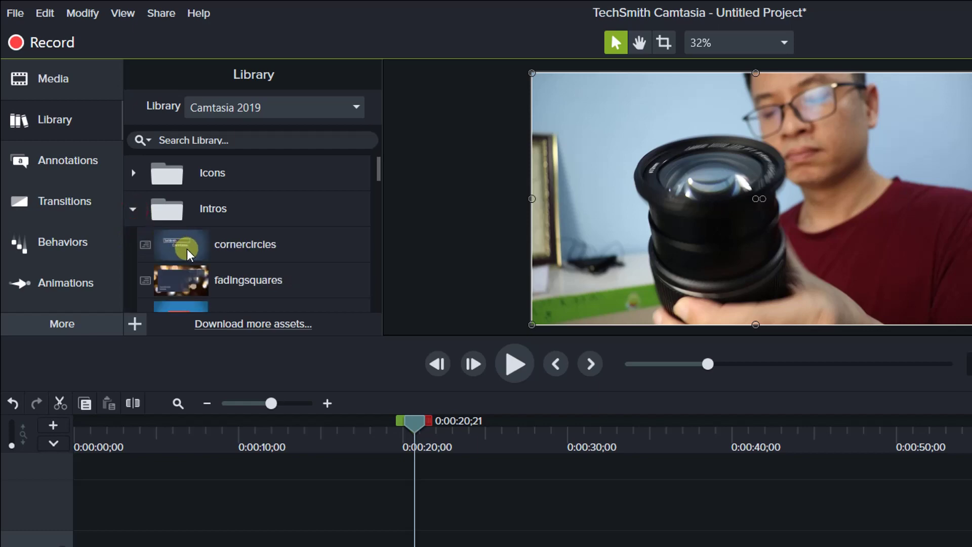
left_click(180, 279)
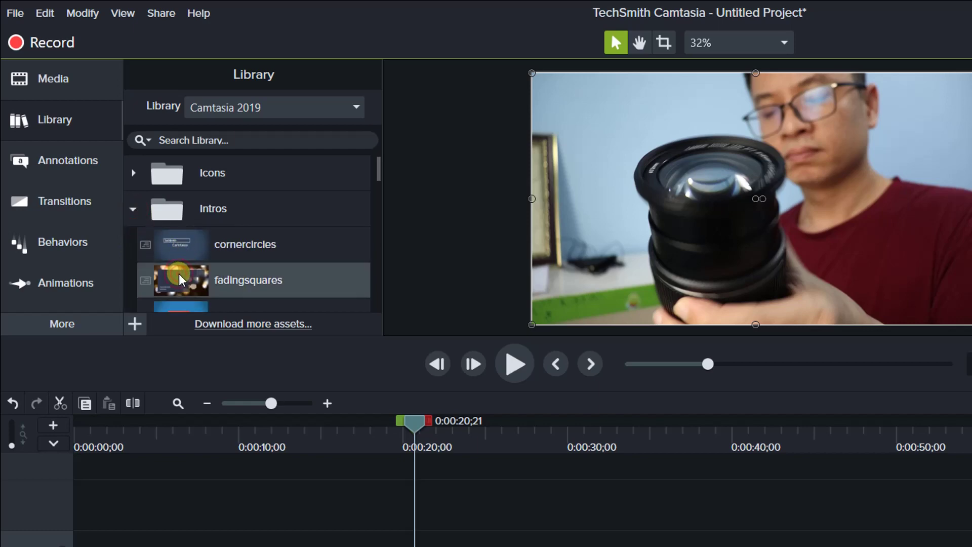
double_click(180, 280)
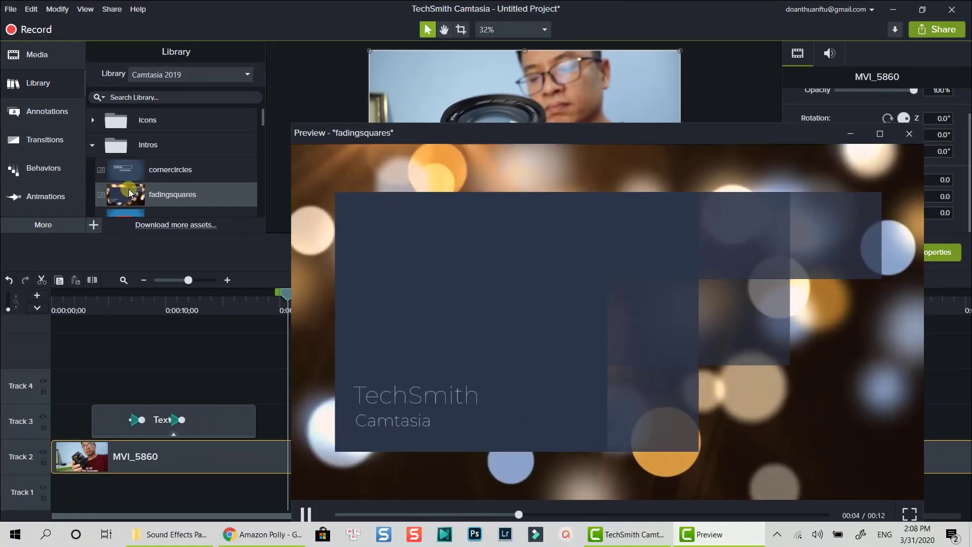
left_click(909, 134)
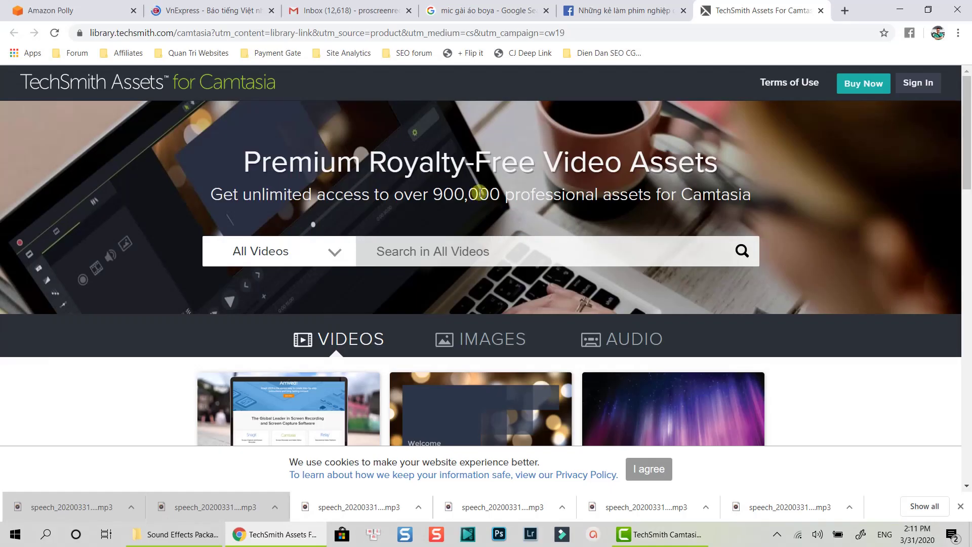
scroll(481, 193, "down", 1)
scroll(481, 193, "down", 2)
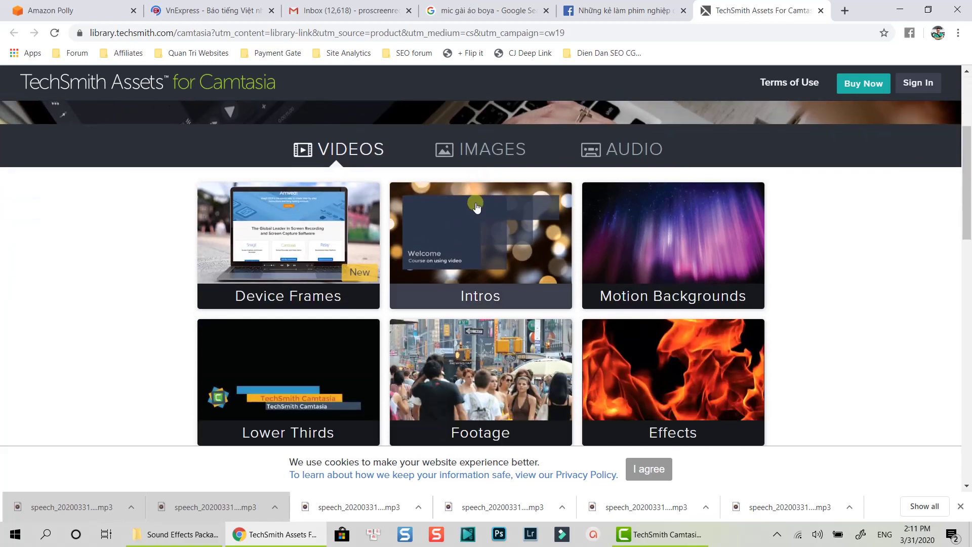
scroll(618, 213, "up", 2)
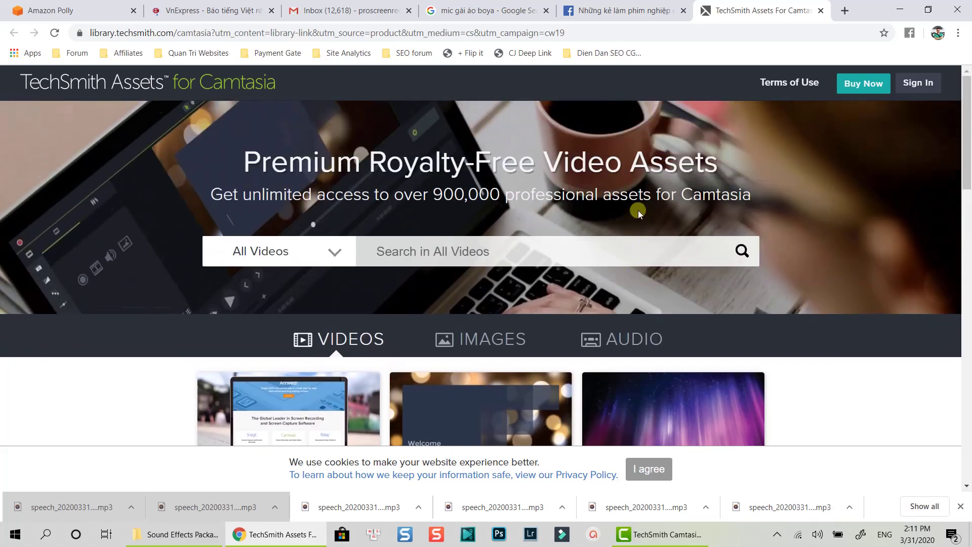
scroll(638, 212, "down", 2)
scroll(588, 267, "down", 3)
scroll(486, 247, "down", 2)
scroll(486, 247, "up", 3)
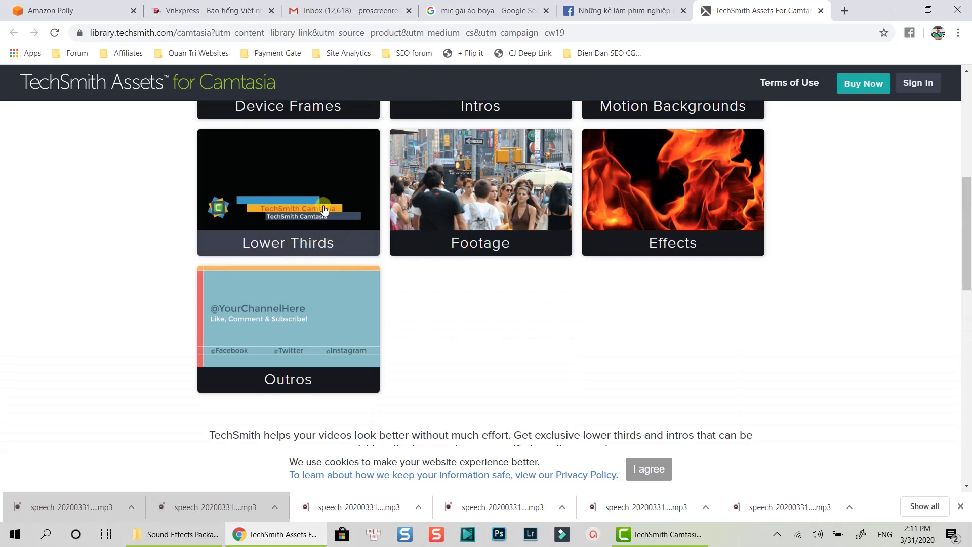
scroll(494, 212, "down", 3)
scroll(478, 264, "down", 3)
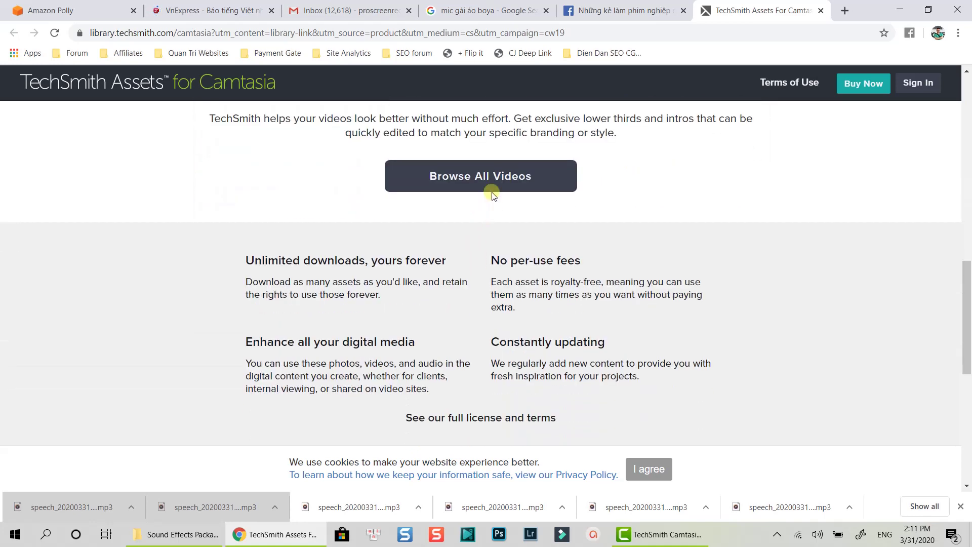
scroll(661, 212, "up", 3)
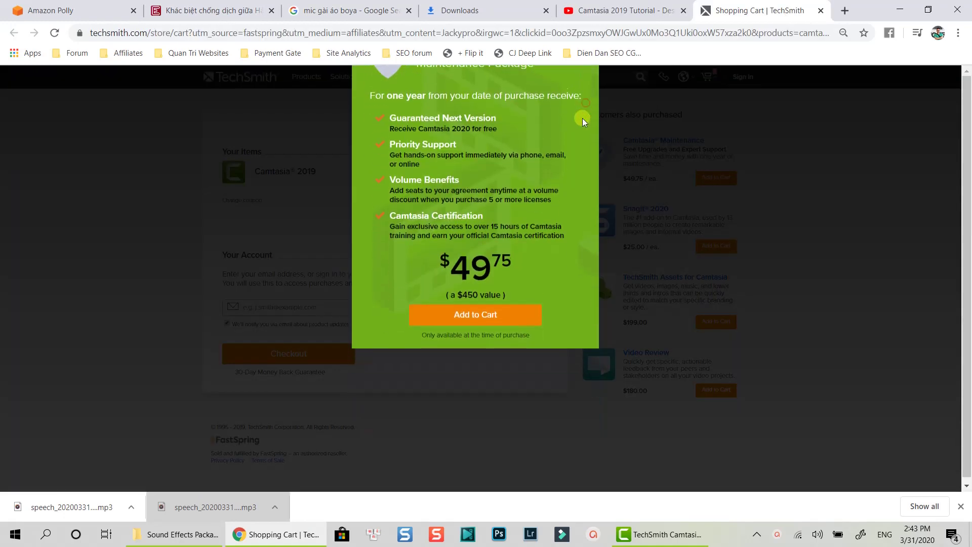
Close the Camtasia Maintenance Package popup to reveal the checkout with coupon ELEARNINGCAM
left_click(585, 103)
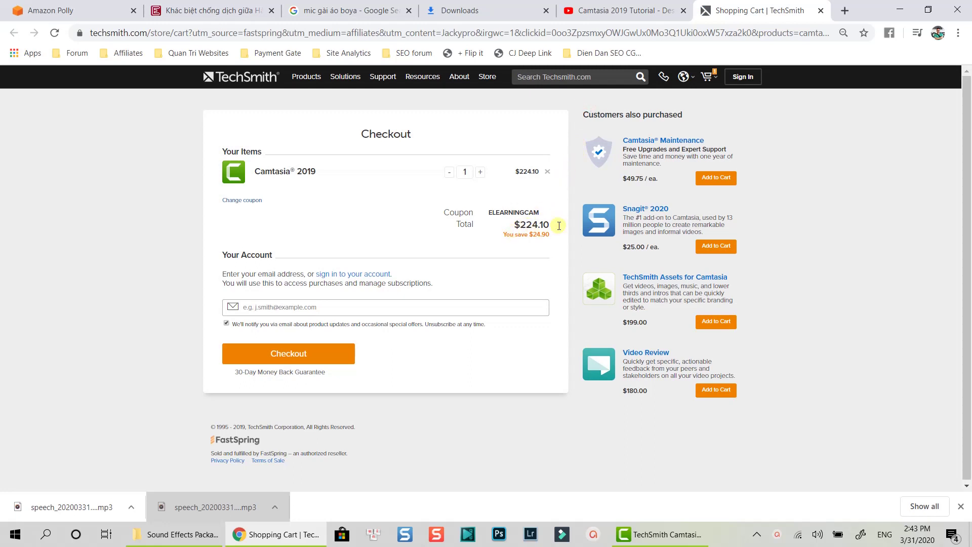